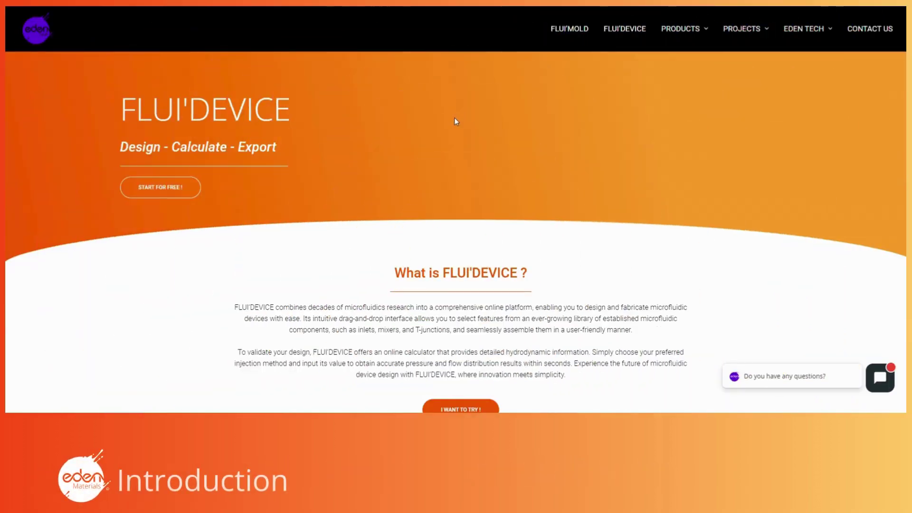
Step: Scroll the FLUI'DEVICE website to Plans & Pricing and choose 'I WANT TO TRY !' for the Free Version
{"action": "scroll", "coordinate": [449, 170], "scroll_direction": "down", "scroll_amount": 2}
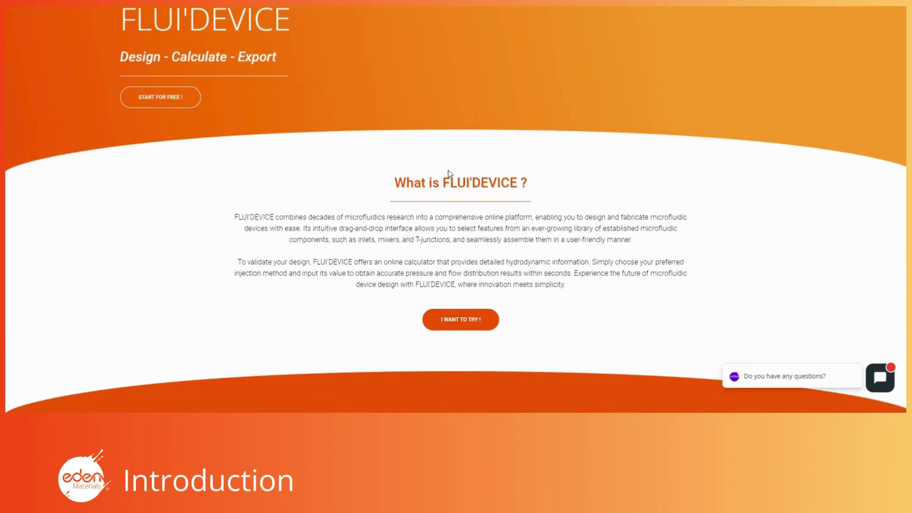
{"action": "scroll", "coordinate": [448, 174], "scroll_direction": "down", "scroll_amount": 4}
{"action": "scroll", "coordinate": [450, 174], "scroll_direction": "down", "scroll_amount": 4}
{"action": "scroll", "coordinate": [450, 173], "scroll_direction": "down", "scroll_amount": 3}
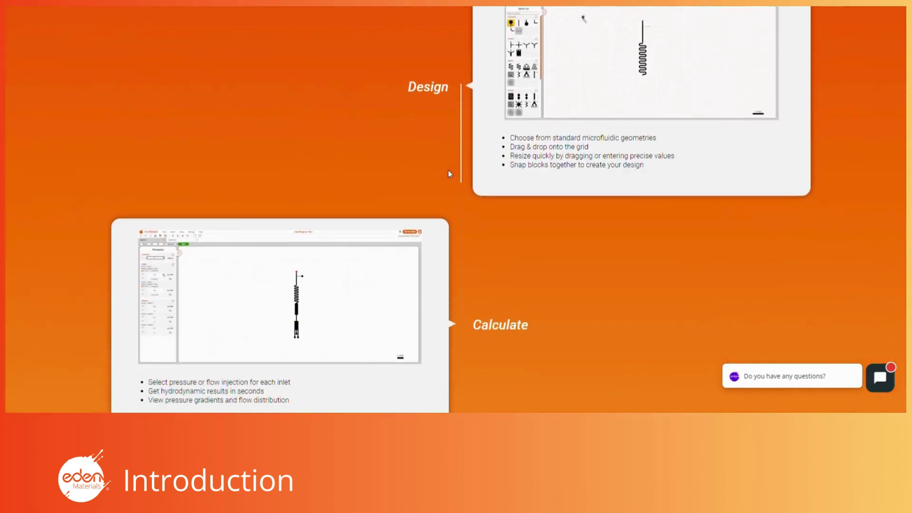
{"action": "scroll", "coordinate": [449, 174], "scroll_direction": "down", "scroll_amount": 2}
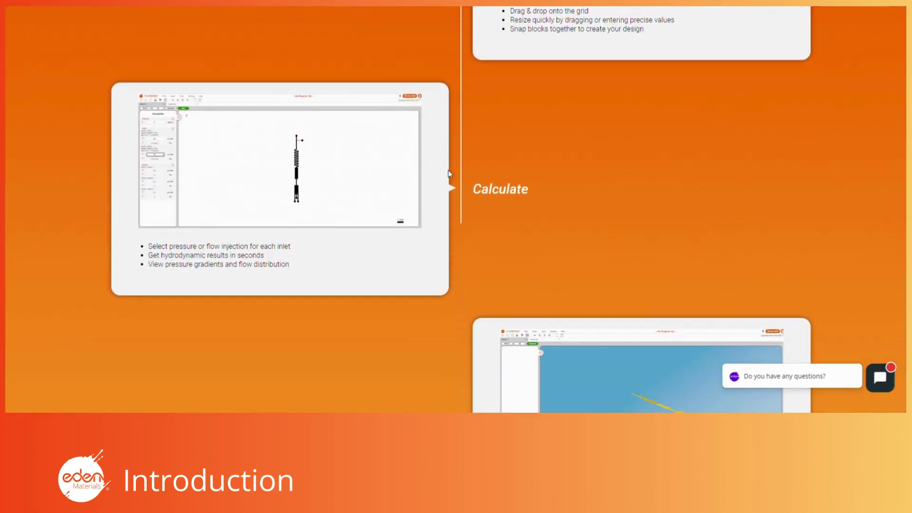
{"action": "scroll", "coordinate": [450, 173], "scroll_direction": "down", "scroll_amount": 3}
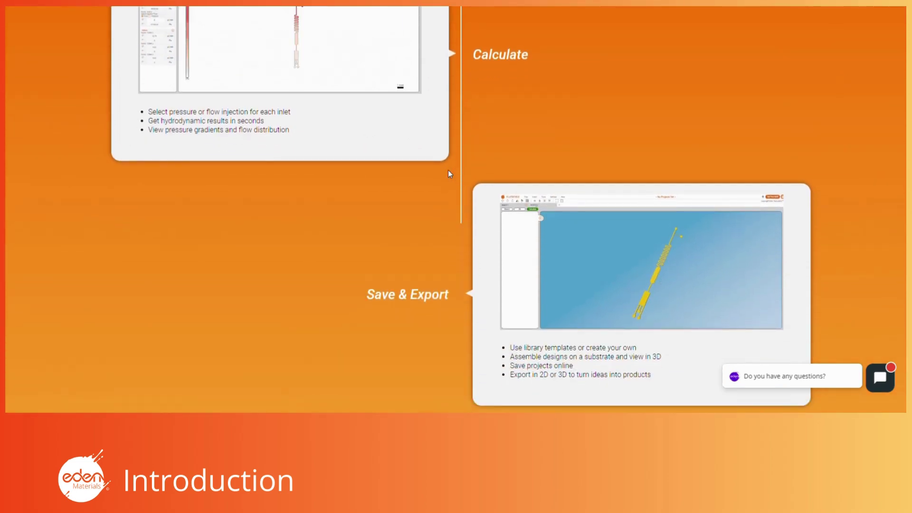
{"action": "scroll", "coordinate": [450, 174], "scroll_direction": "down", "scroll_amount": 3}
{"action": "scroll", "coordinate": [449, 171], "scroll_direction": "down", "scroll_amount": 4}
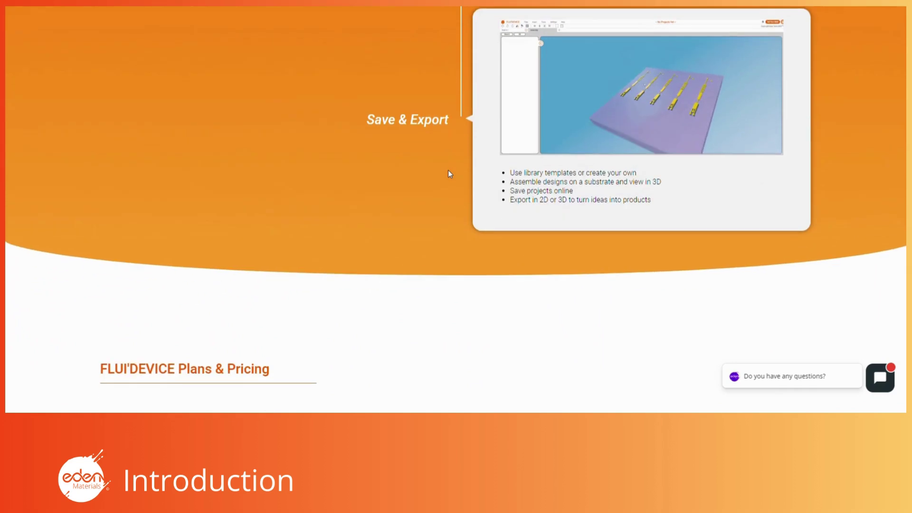
{"action": "scroll", "coordinate": [449, 173], "scroll_direction": "down", "scroll_amount": 3}
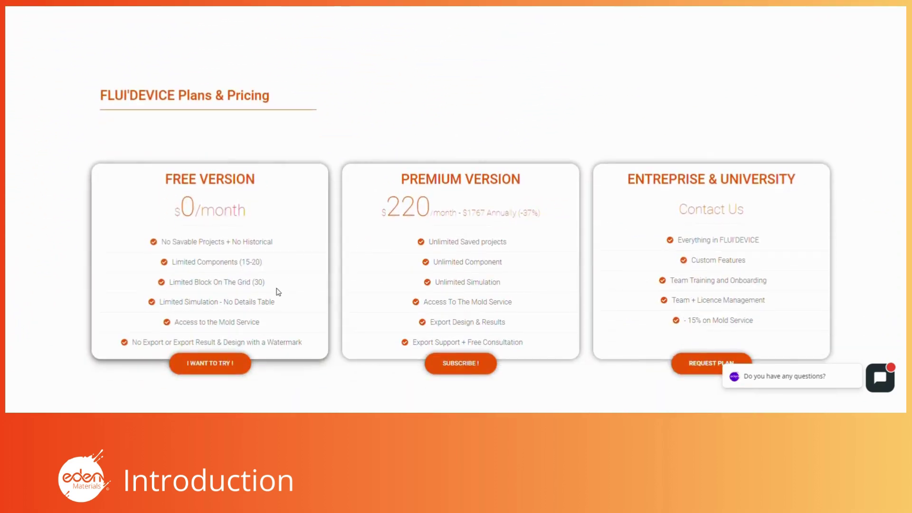
{"action": "left_click", "coordinate": [225, 364]}
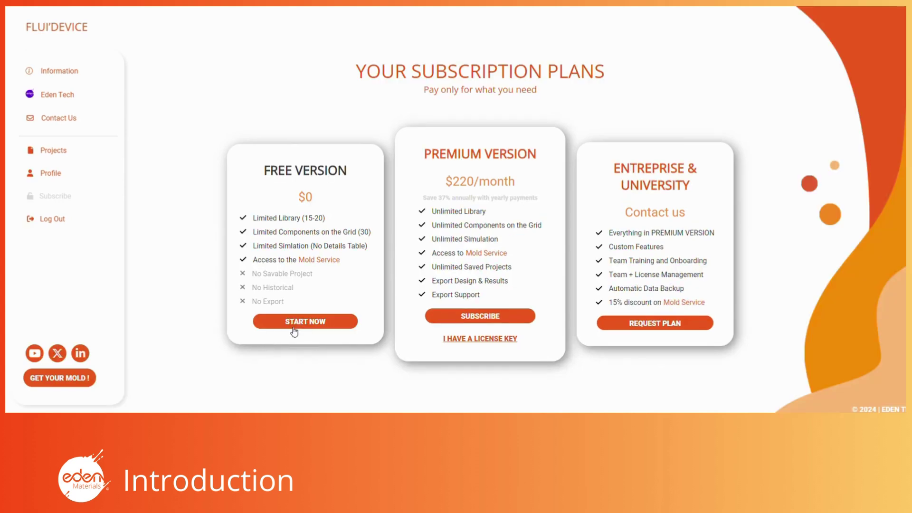
Step: Choose START NOW under FREE VERSION to reach the Your Projects dashboard
{"action": "left_click", "coordinate": [335, 324]}
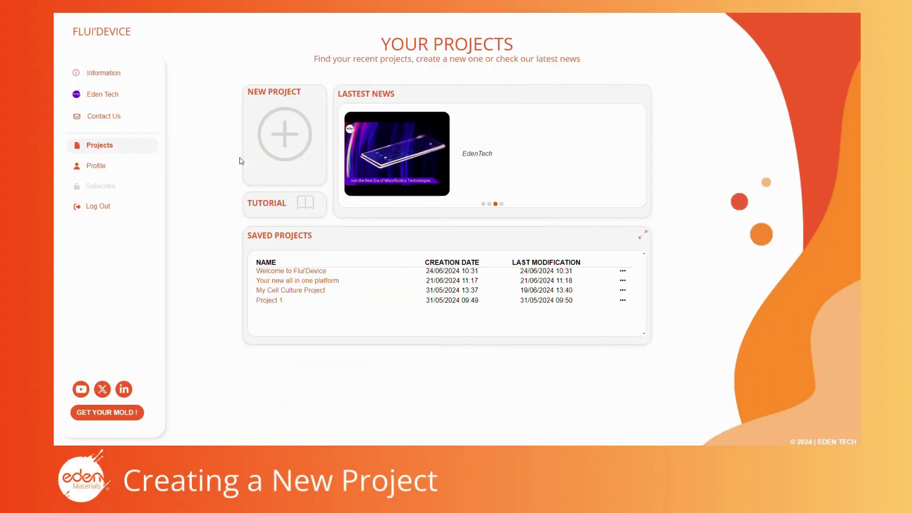
Step: Open and cancel the New Project dialog, then view and dismiss a saved project's options
{"action": "left_click", "coordinate": [289, 139]}
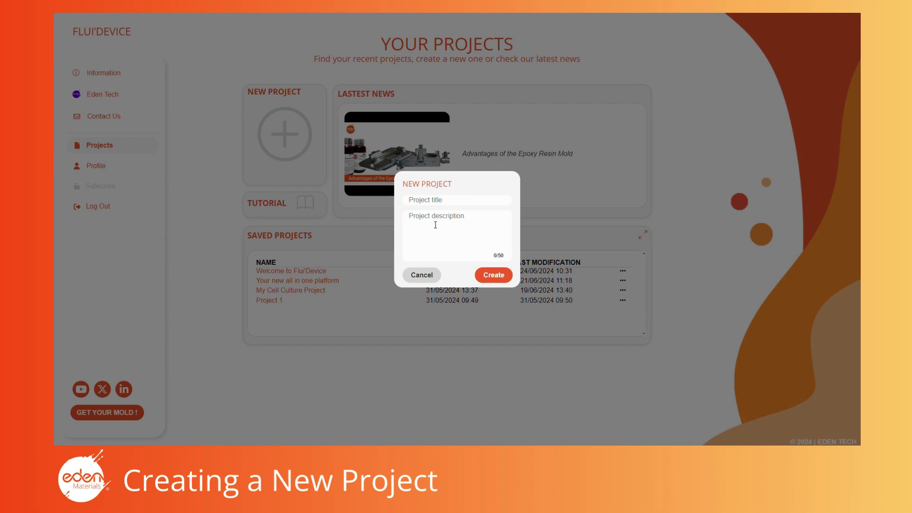
{"action": "left_click", "coordinate": [418, 276]}
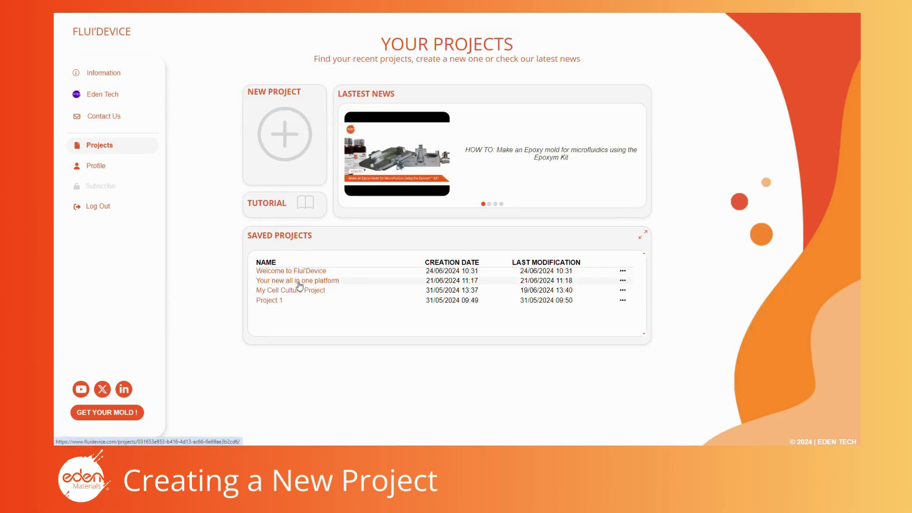
{"action": "left_click", "coordinate": [623, 271]}
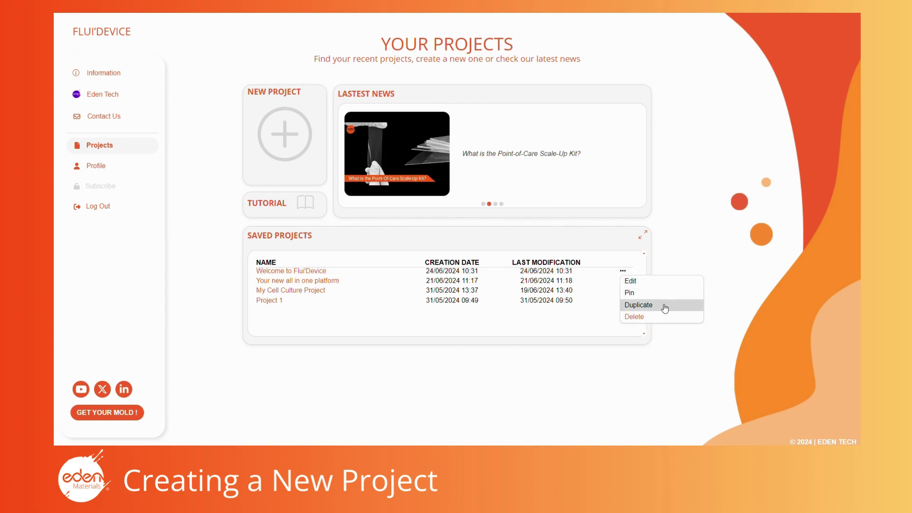
{"action": "left_click", "coordinate": [665, 357]}
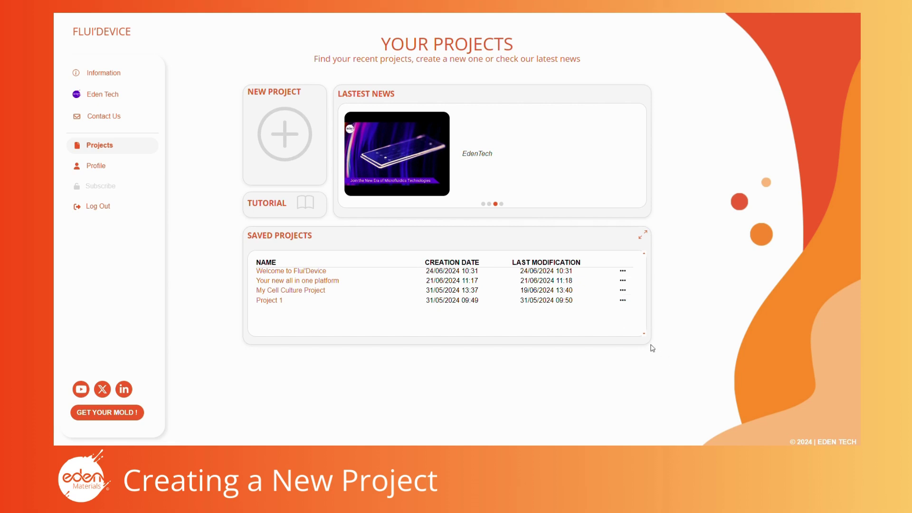
Step: Create a new project titled 'My new Project'
{"action": "left_click", "coordinate": [285, 134]}
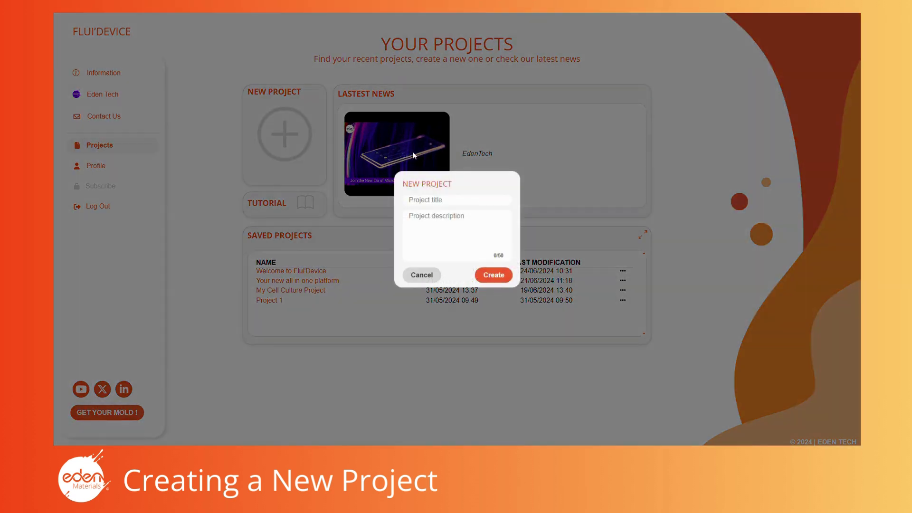
{"action": "left_click", "coordinate": [436, 200]}
{"action": "type", "text": "My new Project"}
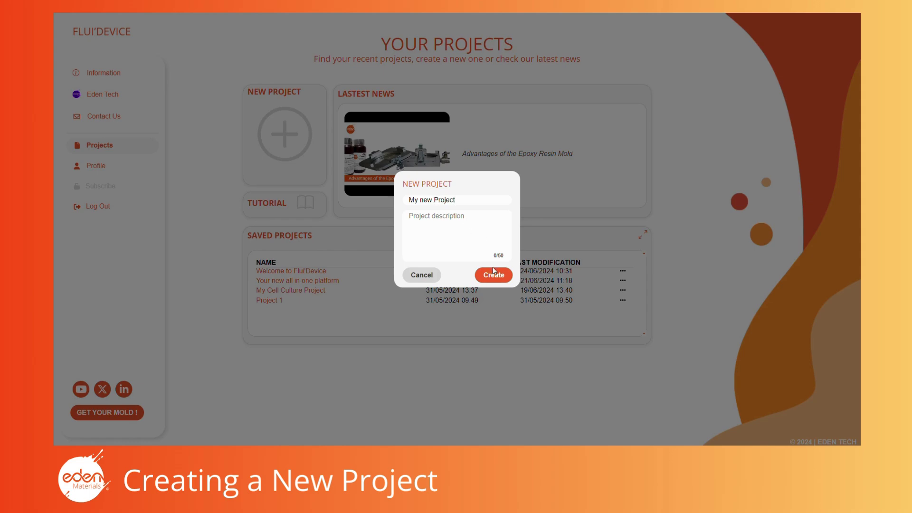
{"action": "left_click", "coordinate": [494, 274]}
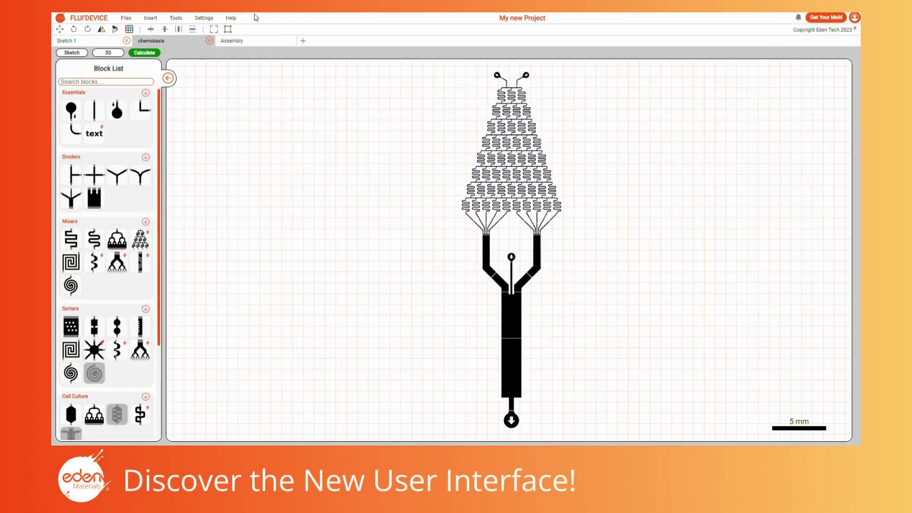
Step: Look through the Files, Insert, Tools, Settings and Help menus, then switch to the blank Sketch 1 tab
{"action": "left_click", "coordinate": [128, 18]}
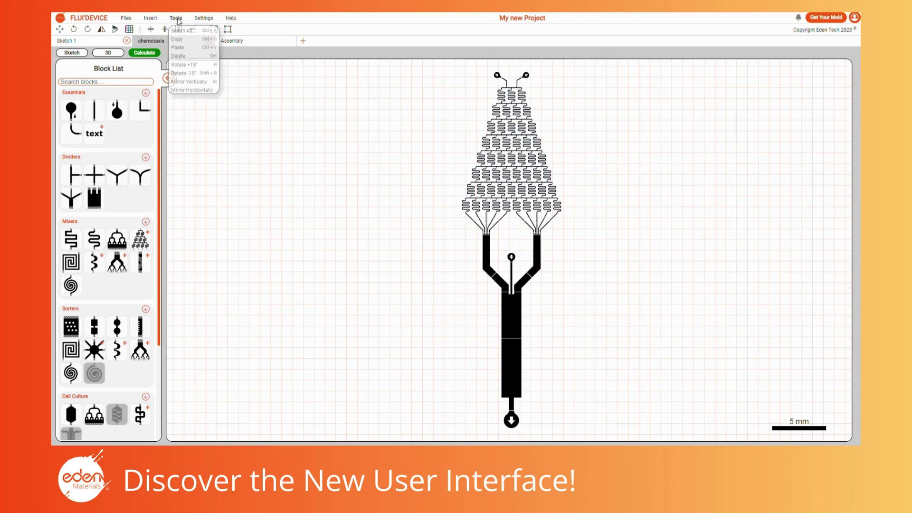
{"action": "mouse_move", "coordinate": [175, 19]}
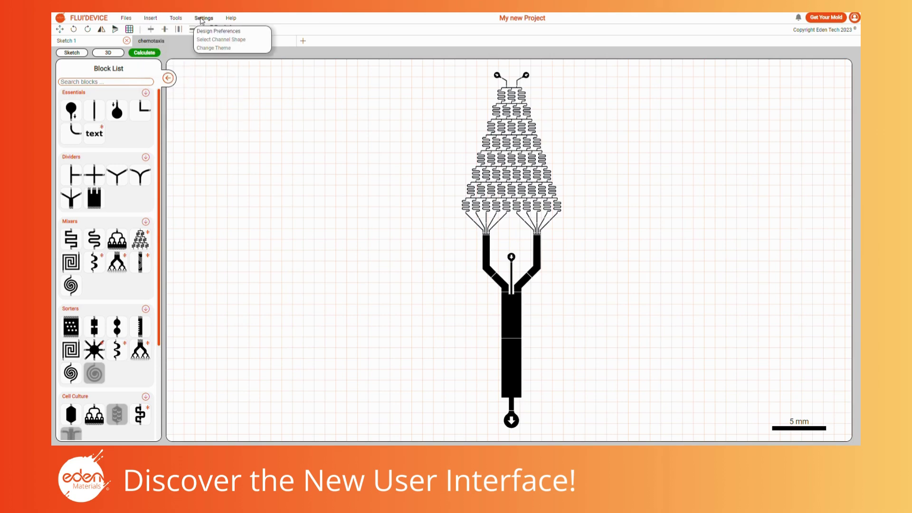
{"action": "mouse_move", "coordinate": [233, 20]}
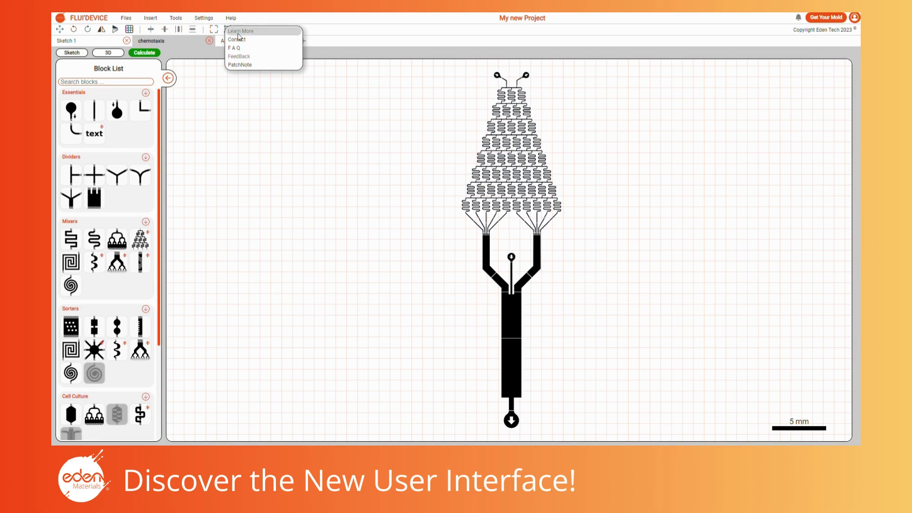
{"action": "left_click", "coordinate": [274, 122]}
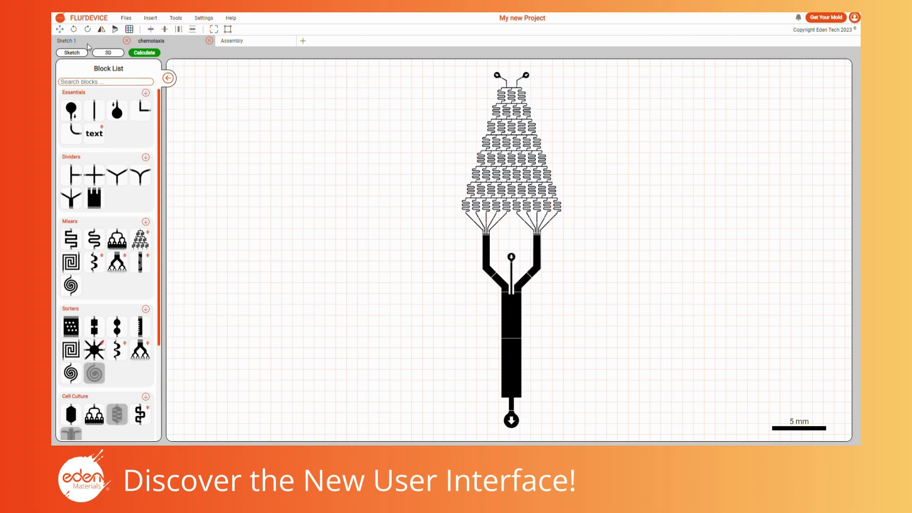
{"action": "left_click", "coordinate": [106, 42]}
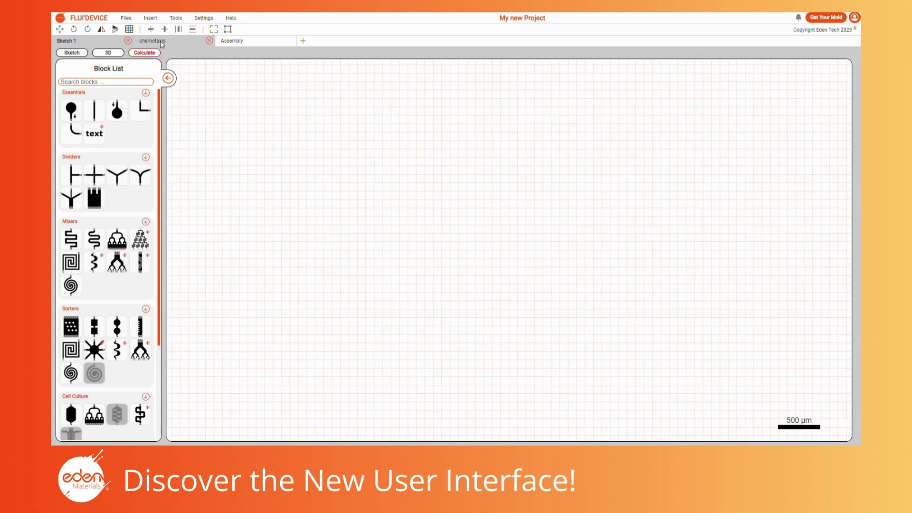
Step: Switch between the chemotaxis, Assembly and Sketch 1 tabs, ending on chemotaxis
{"action": "left_click", "coordinate": [161, 40]}
{"action": "left_click", "coordinate": [251, 40]}
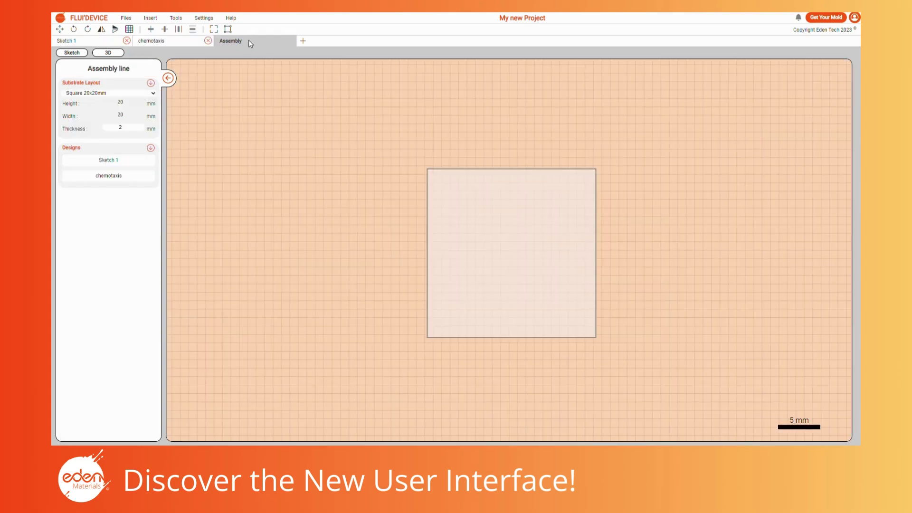
{"action": "left_click", "coordinate": [95, 43]}
{"action": "left_click", "coordinate": [147, 41]}
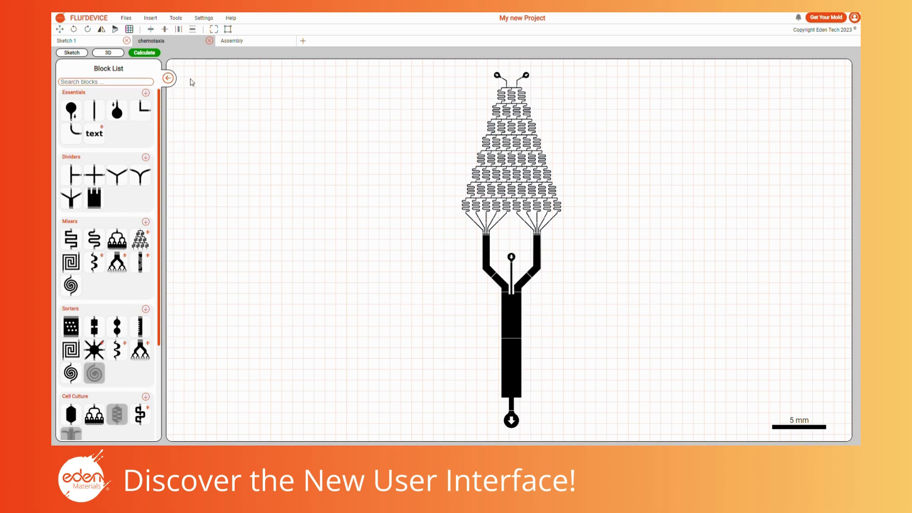
Step: Hide and restore the block library panel, then bring up the Sketch 1 tab's options
{"action": "left_click", "coordinate": [169, 78]}
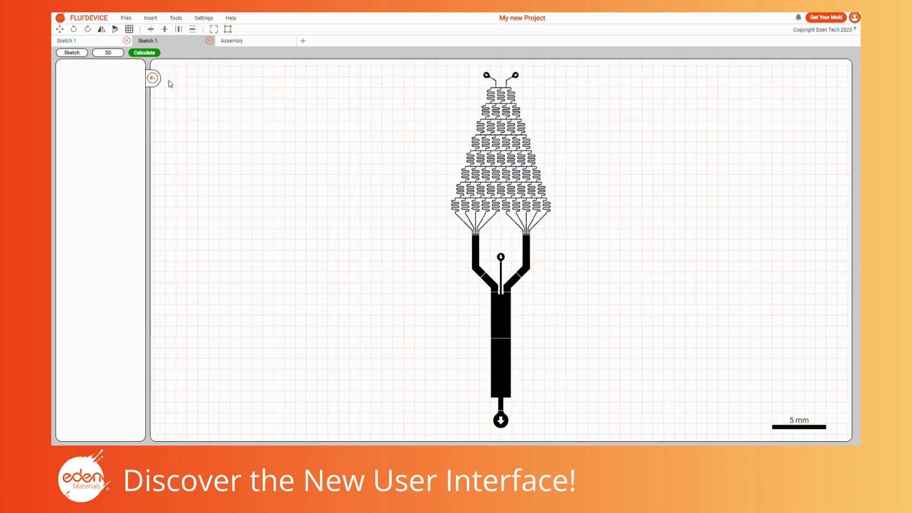
{"action": "left_click", "coordinate": [58, 79]}
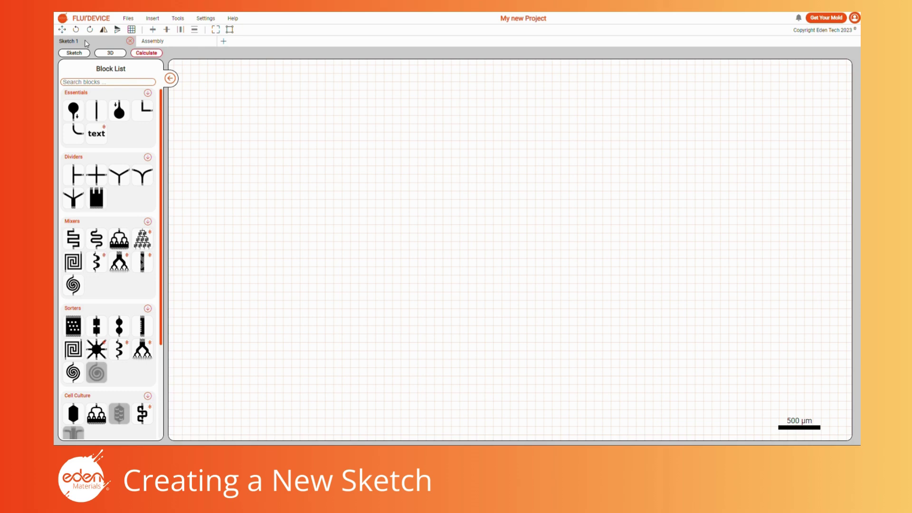
{"action": "right_click", "coordinate": [86, 43]}
Step: Review Sketch 1's properties and confirm them unchanged
{"action": "left_click", "coordinate": [92, 46]}
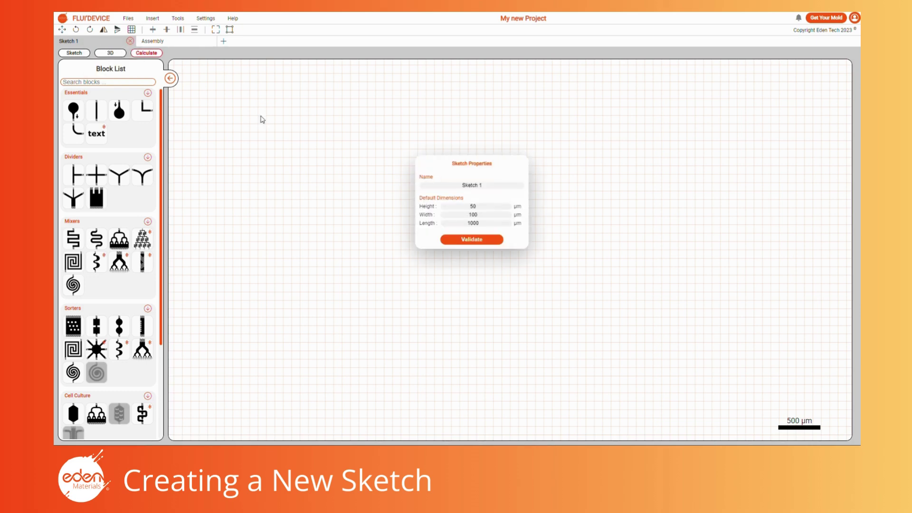
{"action": "left_click", "coordinate": [474, 184]}
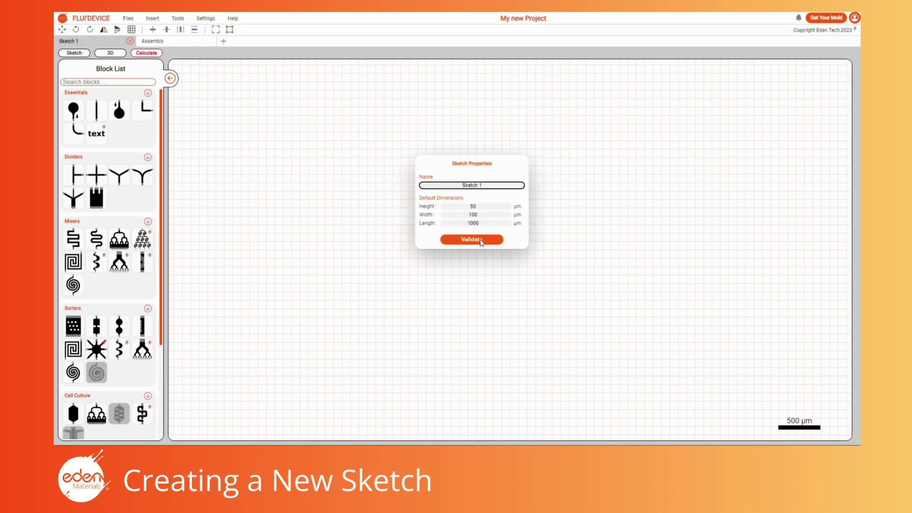
{"action": "left_click", "coordinate": [481, 241]}
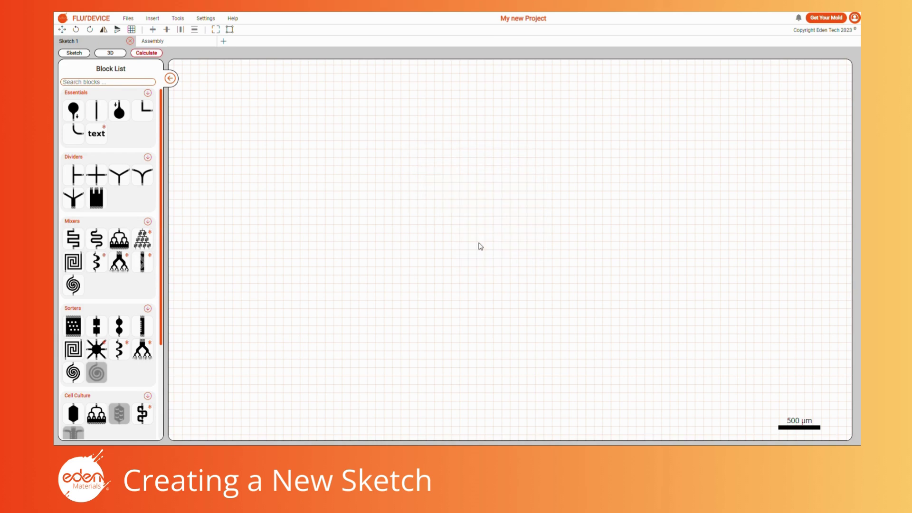
Step: Add a new Sketch 2 to the project from the Insert menu
{"action": "left_click", "coordinate": [154, 19]}
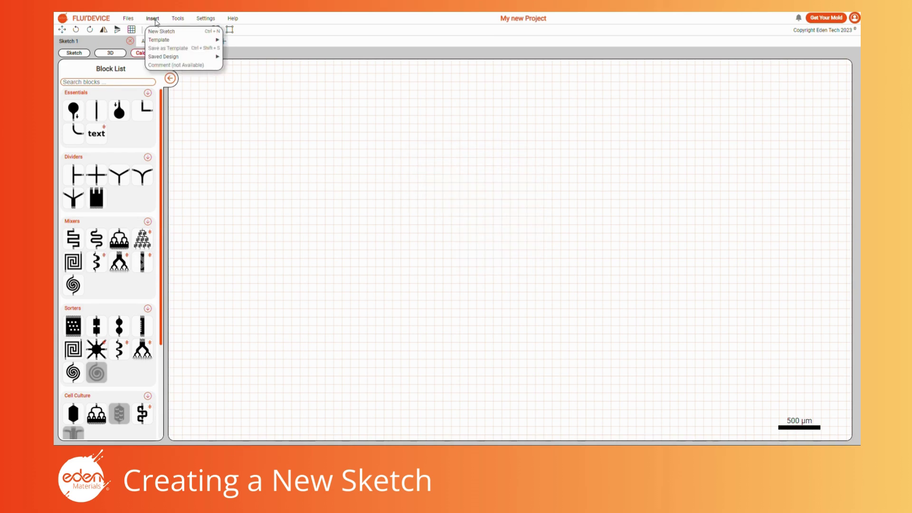
{"action": "left_click", "coordinate": [253, 131]}
{"action": "left_click", "coordinate": [226, 42]}
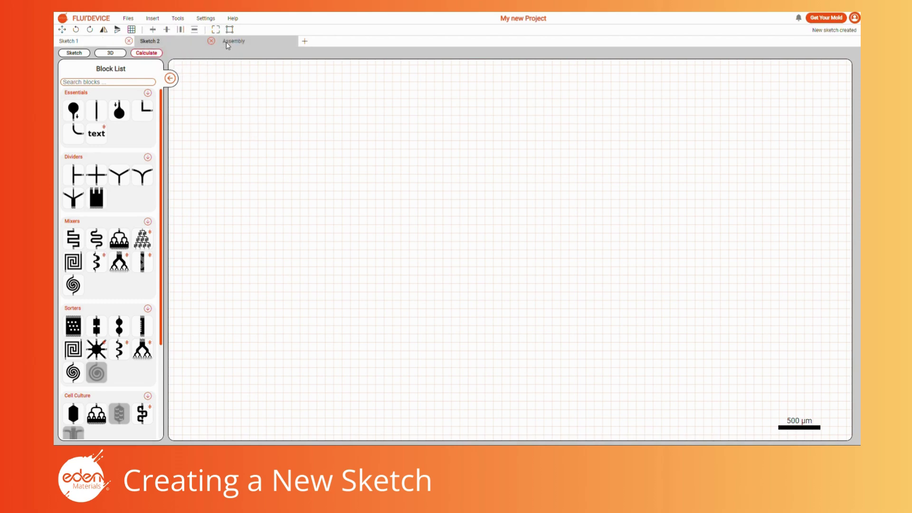
{"action": "left_click", "coordinate": [153, 20]}
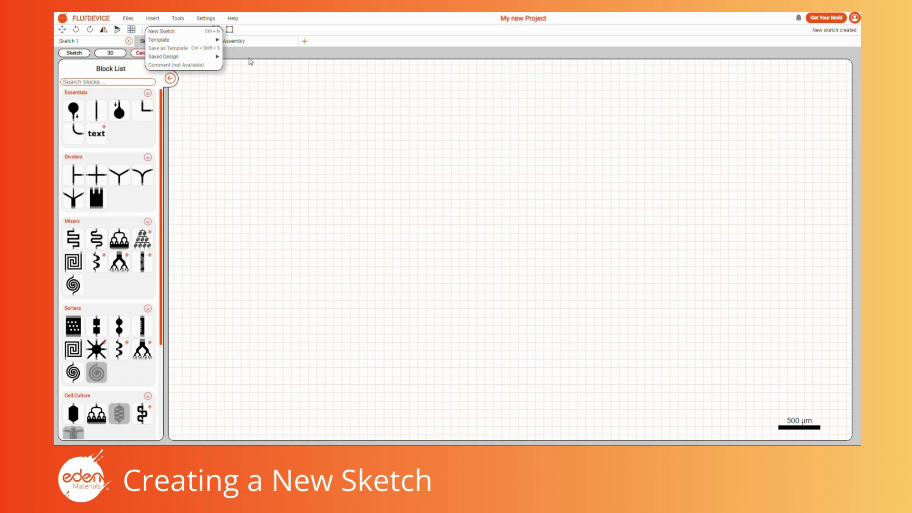
{"action": "left_click", "coordinate": [260, 77]}
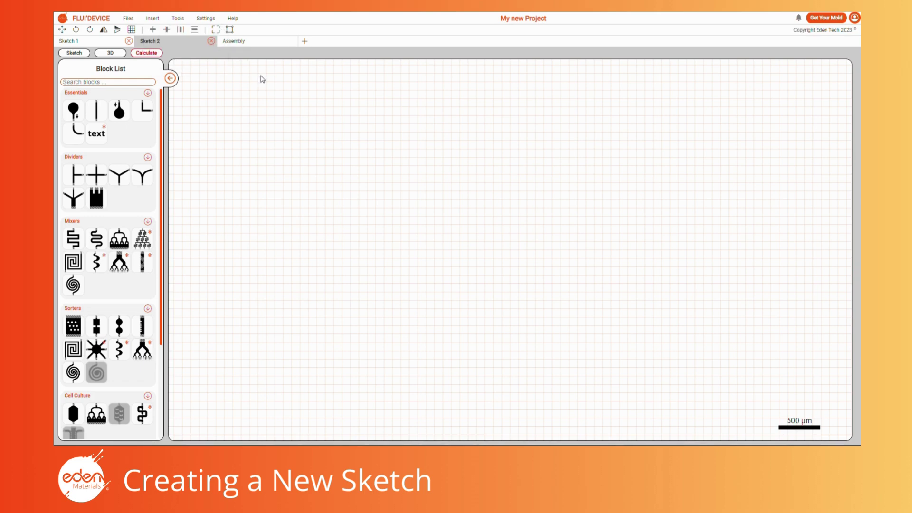
Step: Check Sketch 2's tab options, then close Sketch 2
{"action": "right_click", "coordinate": [168, 40]}
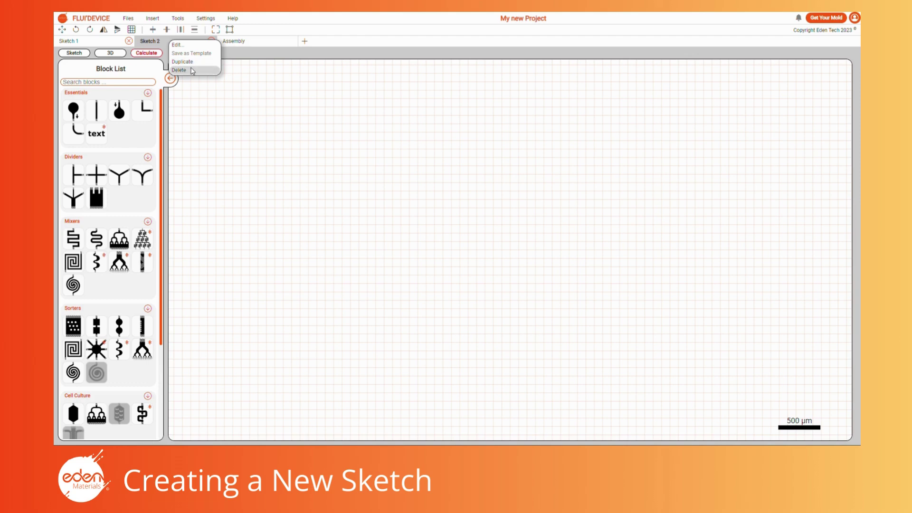
{"action": "left_click", "coordinate": [203, 87]}
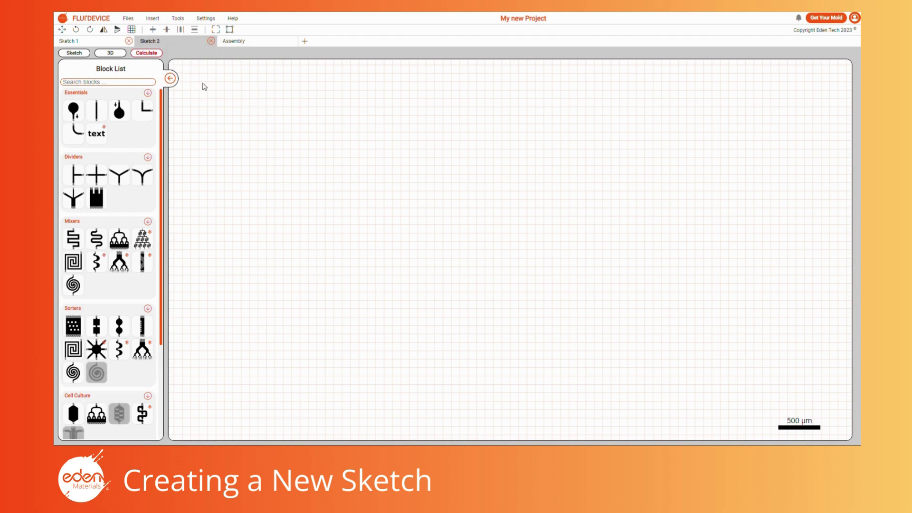
{"action": "left_click", "coordinate": [211, 41]}
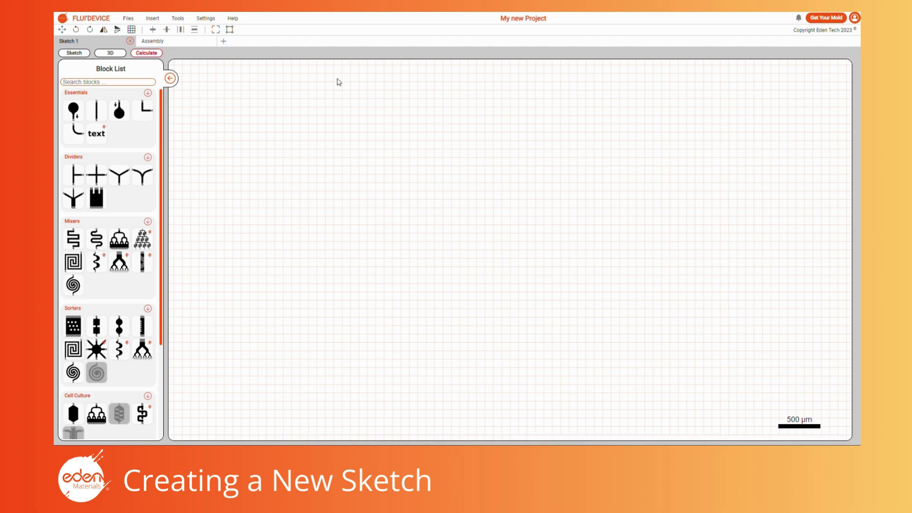
Step: Close the first sketch tab, leaving the blank Sketch 1 grid beside Assembly
{"action": "left_click", "coordinate": [130, 41]}
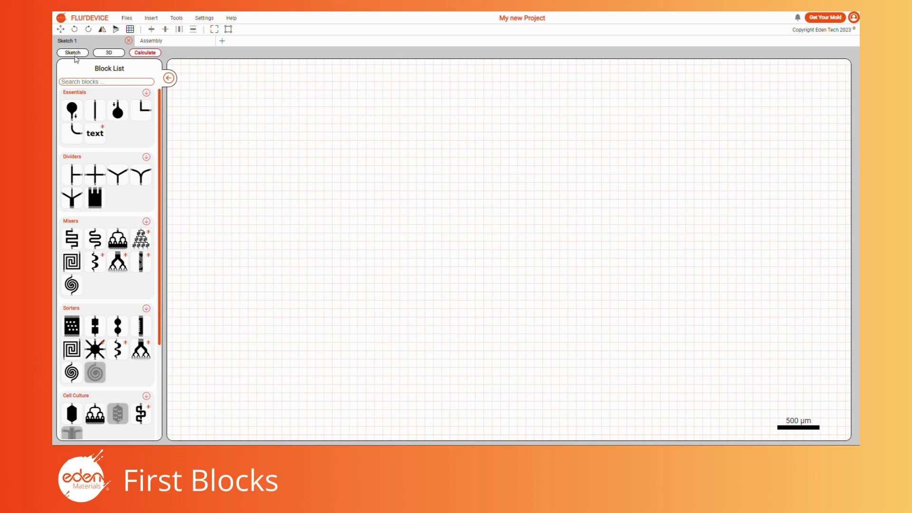
Step: View the Gradient mixer's details, then drop a Straight Channel near the canvas centre
{"action": "scroll", "coordinate": [118, 220], "scroll_direction": "down", "scroll_amount": 5}
{"action": "scroll", "coordinate": [118, 221], "scroll_direction": "up", "scroll_amount": 5}
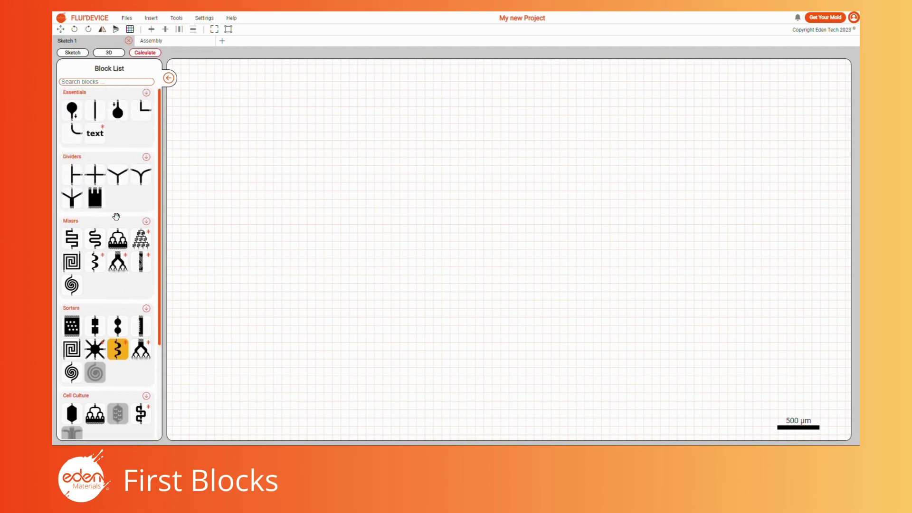
{"action": "scroll", "coordinate": [118, 220], "scroll_direction": "down", "scroll_amount": 3}
{"action": "scroll", "coordinate": [119, 220], "scroll_direction": "up", "scroll_amount": 3}
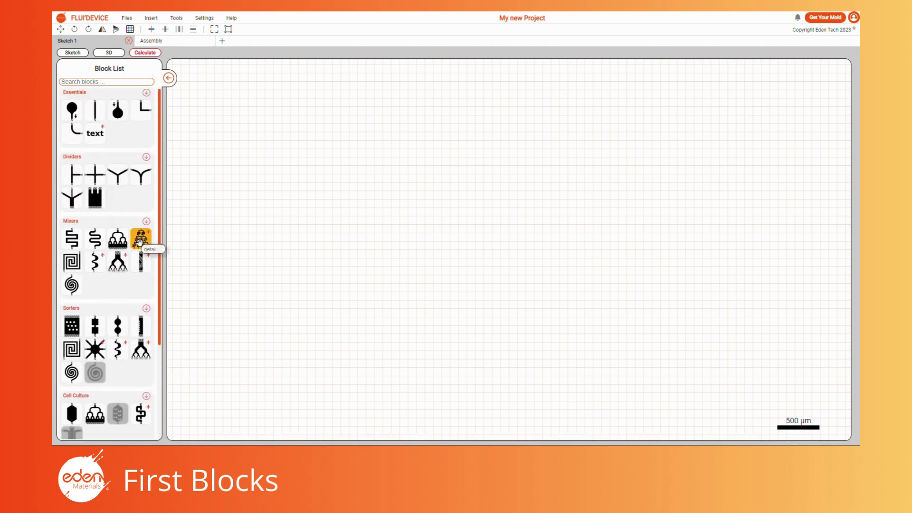
{"action": "left_click", "coordinate": [150, 251]}
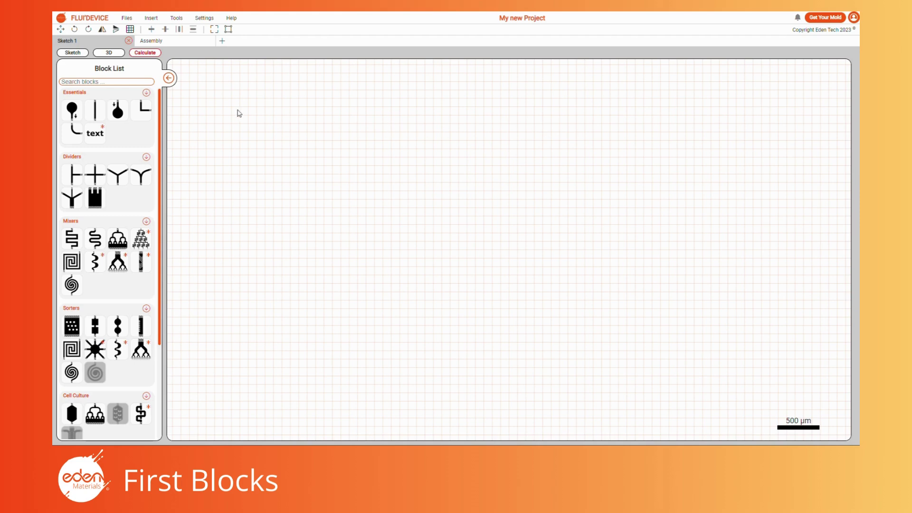
{"action": "left_click_drag", "start_coordinate": [95, 110], "coordinate": [459, 208]}
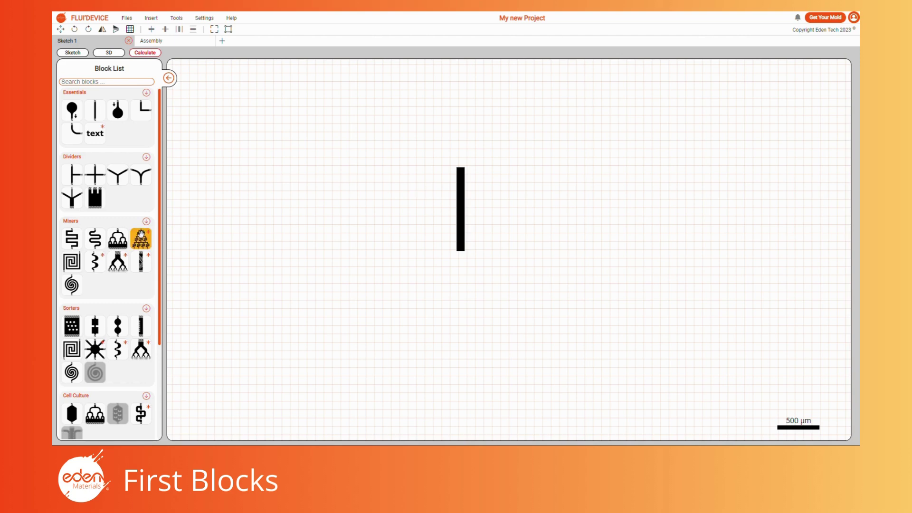
Step: Place the Gradient mixer left of the straight channel and a cross junction at its lower right
{"action": "left_click_drag", "start_coordinate": [141, 238], "coordinate": [291, 231]}
{"action": "left_click_drag", "start_coordinate": [95, 175], "coordinate": [740, 325]}
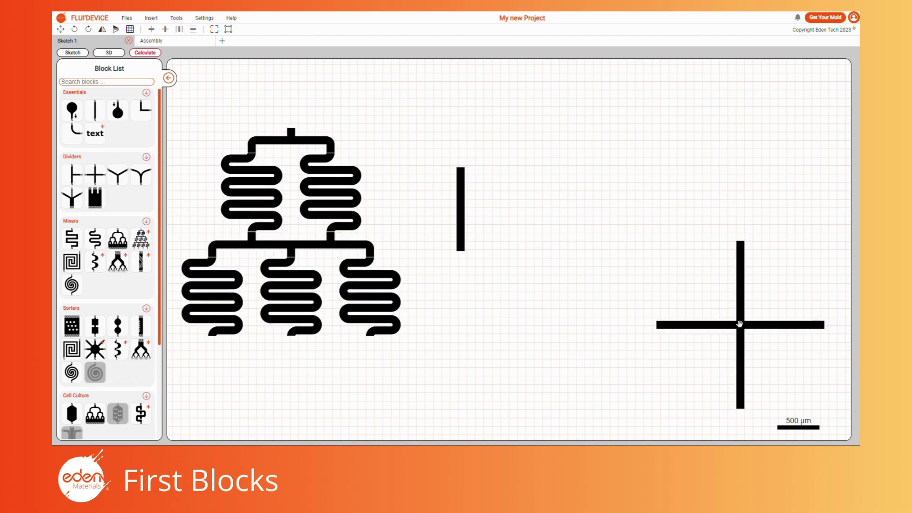
{"action": "left_click", "coordinate": [459, 214]}
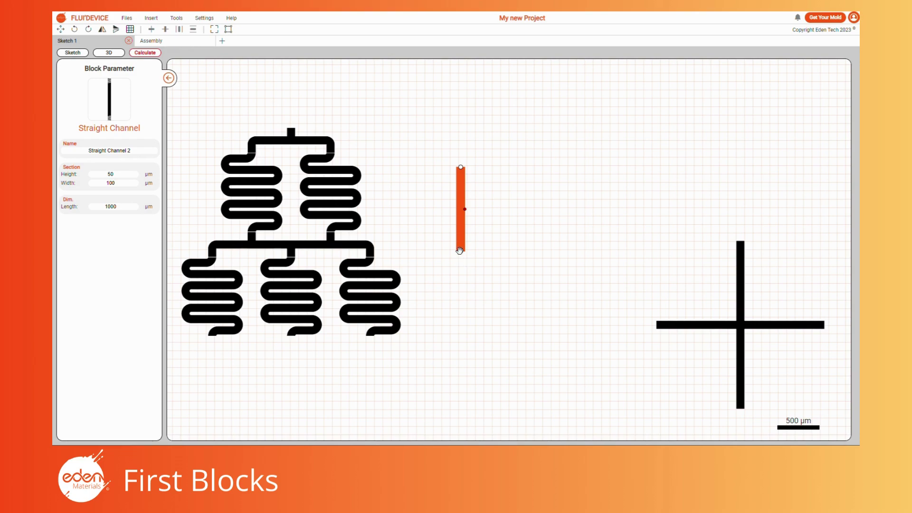
Step: Drag the straight channel's end to about 1415 µm, then drag the Gradient block's corner to raise xGap
{"action": "left_click_drag", "start_coordinate": [461, 252], "coordinate": [461, 286]}
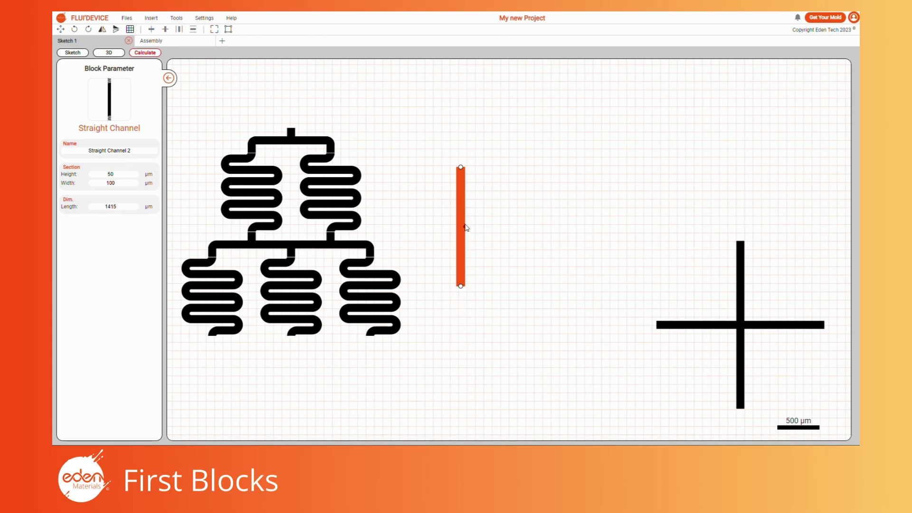
{"action": "mouse_move", "coordinate": [465, 227]}
{"action": "left_mouse_down"}
{"action": "mouse_move", "coordinate": [483, 228]}
{"action": "mouse_move", "coordinate": [467, 227]}
{"action": "left_mouse_up"}
{"action": "left_click", "coordinate": [366, 244]}
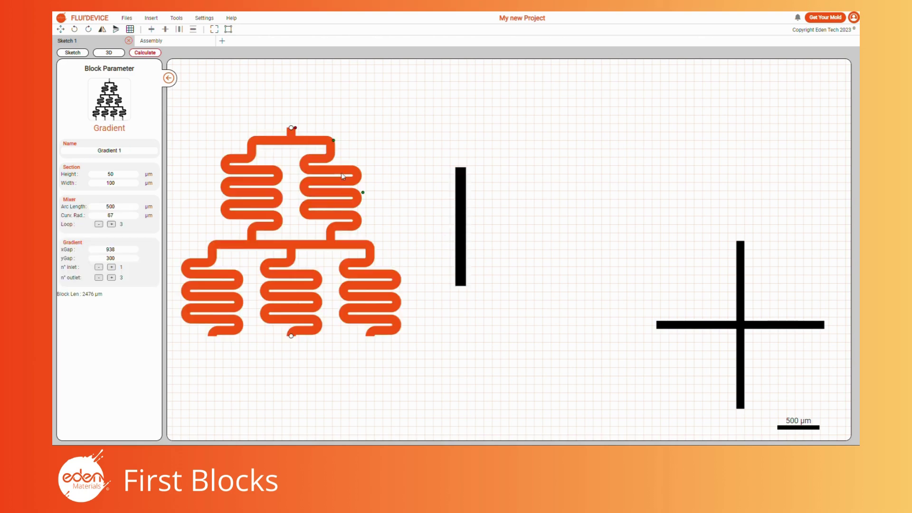
{"action": "mouse_move", "coordinate": [334, 140]}
{"action": "left_mouse_down"}
{"action": "mouse_move", "coordinate": [352, 148]}
{"action": "mouse_move", "coordinate": [335, 151]}
{"action": "left_mouse_up"}
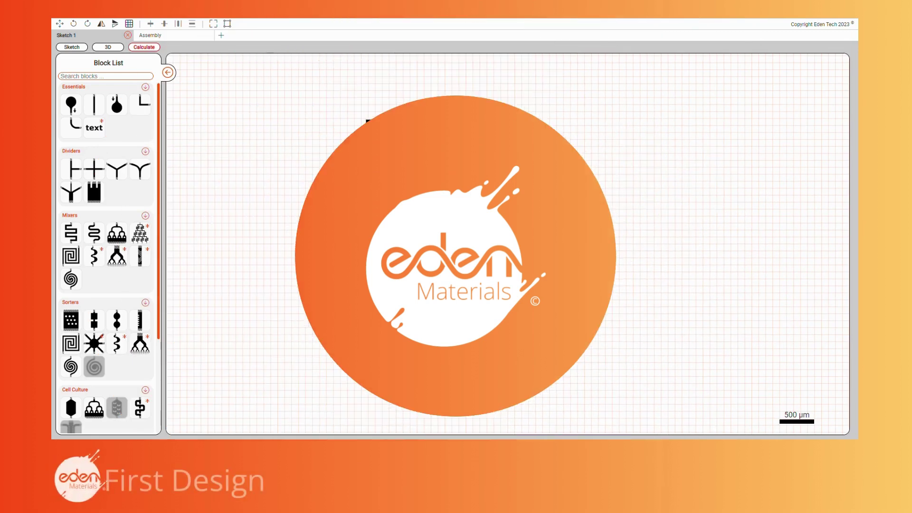
Step: Move the straight channel lower right and drop an inlet and an outlet onto the sketch
{"action": "left_click", "coordinate": [370, 158]}
{"action": "left_click_drag", "start_coordinate": [370, 158], "coordinate": [384, 226]}
{"action": "left_click", "coordinate": [310, 135]}
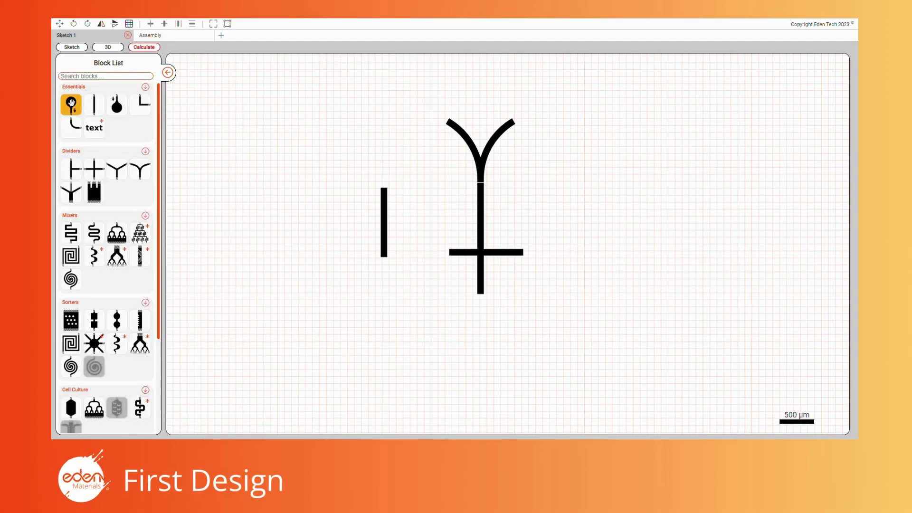
{"action": "left_click_drag", "start_coordinate": [80, 102], "coordinate": [334, 126]}
{"action": "left_click_drag", "start_coordinate": [117, 104], "coordinate": [323, 180]}
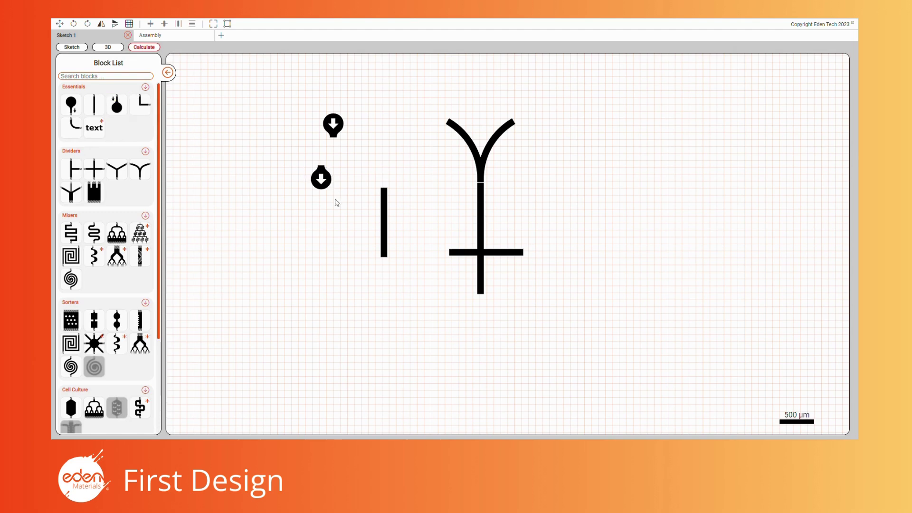
Step: Attach the inlet to the Y-junction's left arm and snap the outlet below the cross
{"action": "left_click_drag", "start_coordinate": [333, 125], "coordinate": [434, 114]}
{"action": "left_click", "coordinate": [418, 157]}
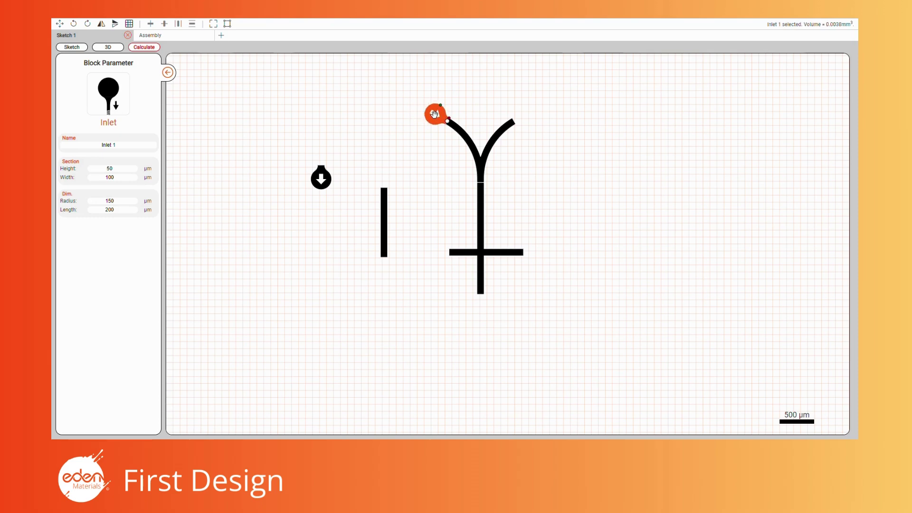
{"action": "left_click", "coordinate": [428, 143]}
{"action": "left_click_drag", "start_coordinate": [321, 178], "coordinate": [480, 310]}
{"action": "left_click", "coordinate": [458, 332]}
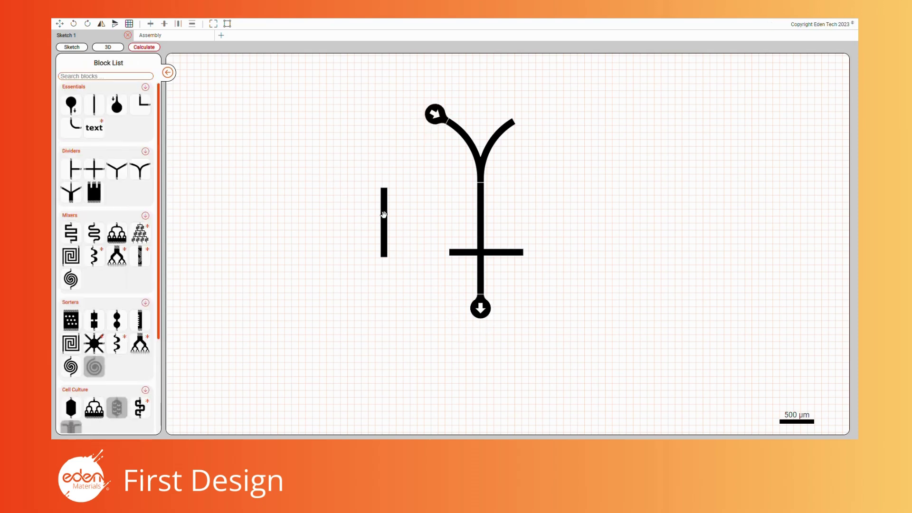
Step: Add another straight channel and snap it below the existing one
{"action": "left_click_drag", "start_coordinate": [94, 105], "coordinate": [340, 164]}
{"action": "left_click", "coordinate": [340, 164]}
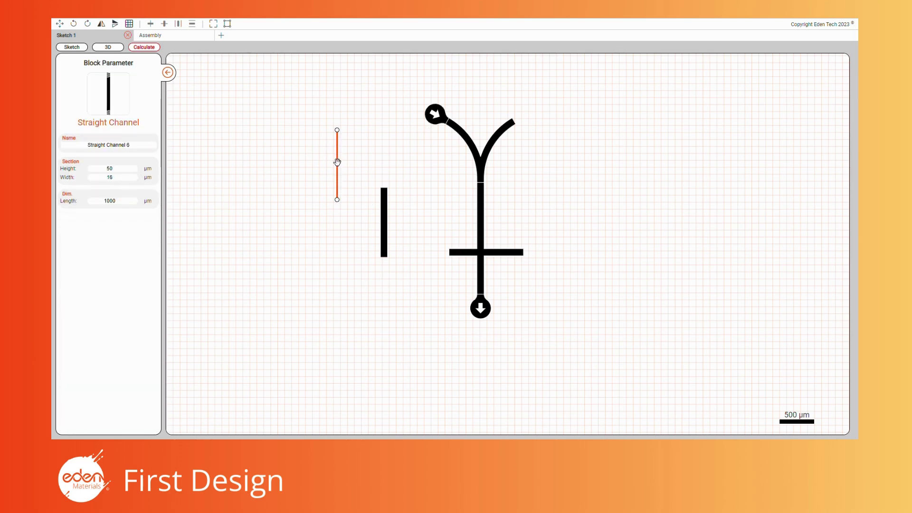
{"action": "left_click_drag", "start_coordinate": [385, 206], "coordinate": [344, 228]}
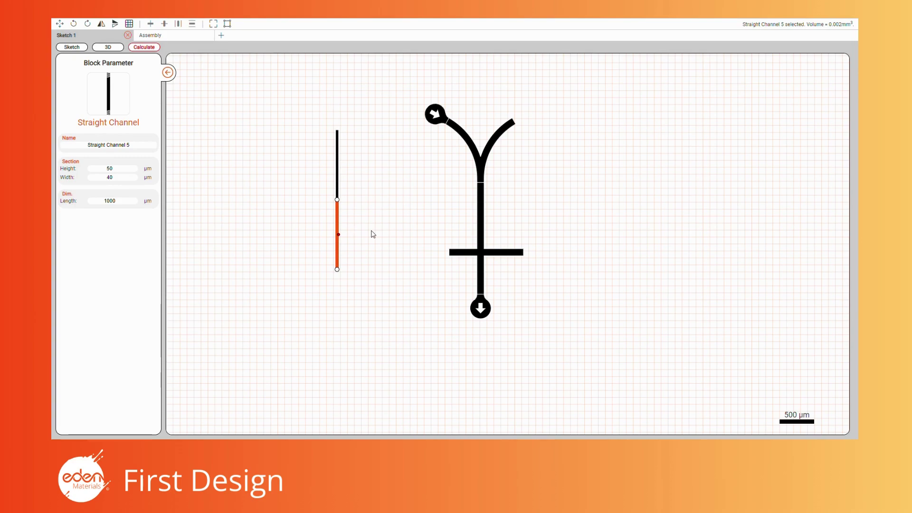
{"action": "left_click", "coordinate": [411, 151]}
Step: Attach a channel to the Y's right arm, tilted to about 30 degrees
{"action": "left_click", "coordinate": [337, 164]}
{"action": "left_click_drag", "start_coordinate": [336, 164], "coordinate": [558, 97]}
{"action": "left_click", "coordinate": [525, 85]}
{"action": "left_click", "coordinate": [530, 84]}
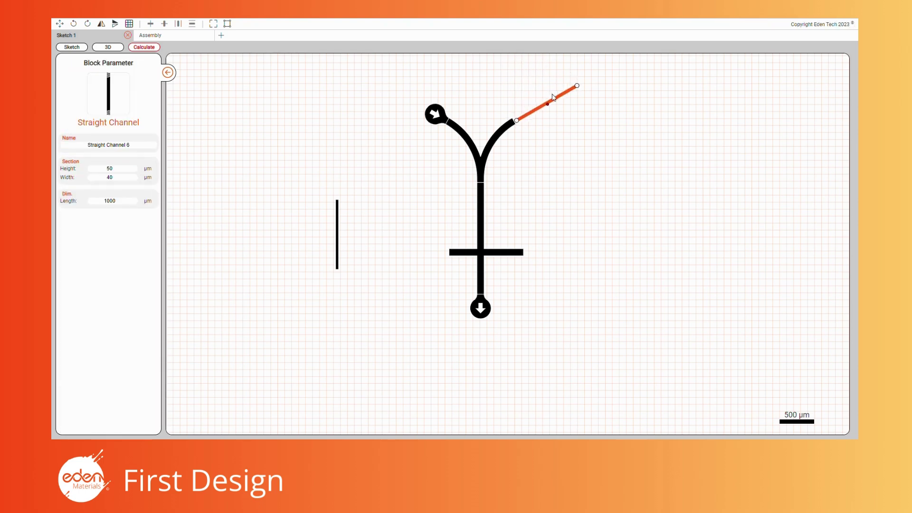
{"action": "left_click", "coordinate": [596, 150]}
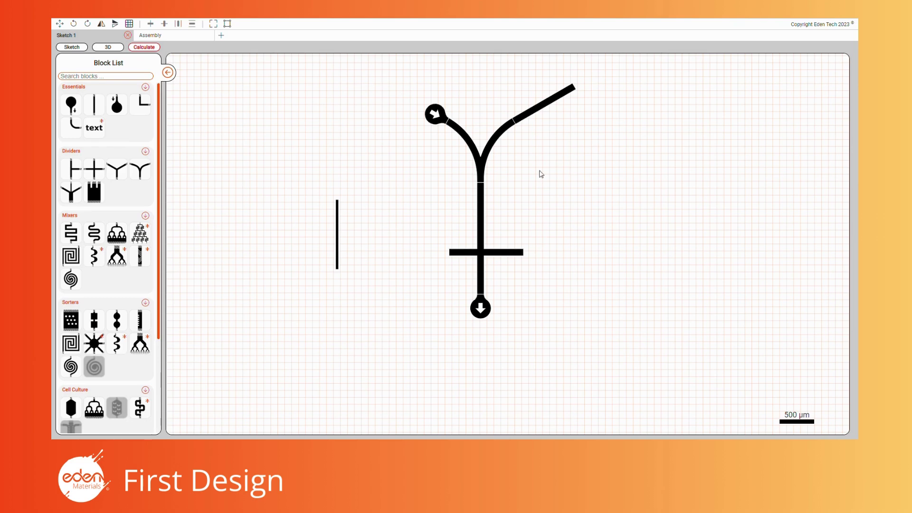
{"action": "left_click_drag", "start_coordinate": [383, 78], "coordinate": [399, 135]}
Step: Select inlet, Y-junction, extension and cross channel to read 3021.27 µm length and 0.03 mm³ volume
{"action": "left_click", "coordinate": [435, 114]}
{"action": "left_click", "coordinate": [458, 125]}
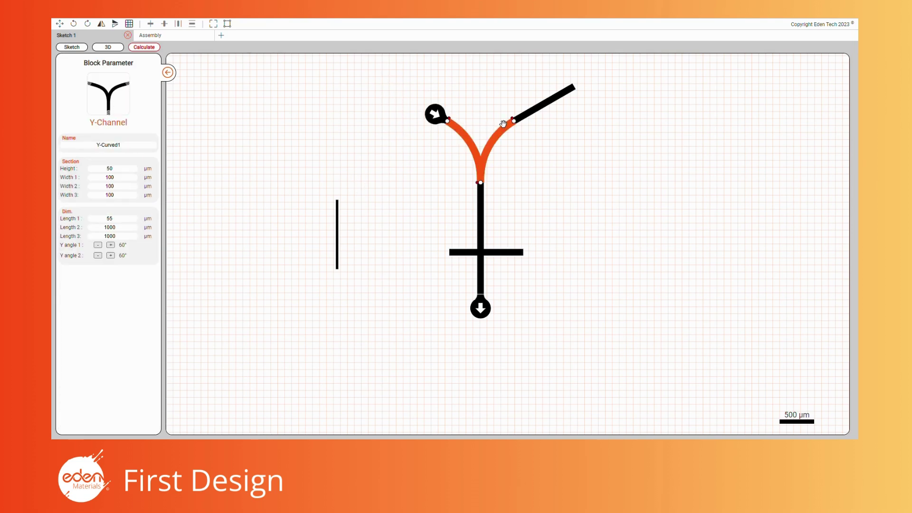
{"action": "left_click", "coordinate": [535, 119]}
{"action": "left_click", "coordinate": [533, 109]}
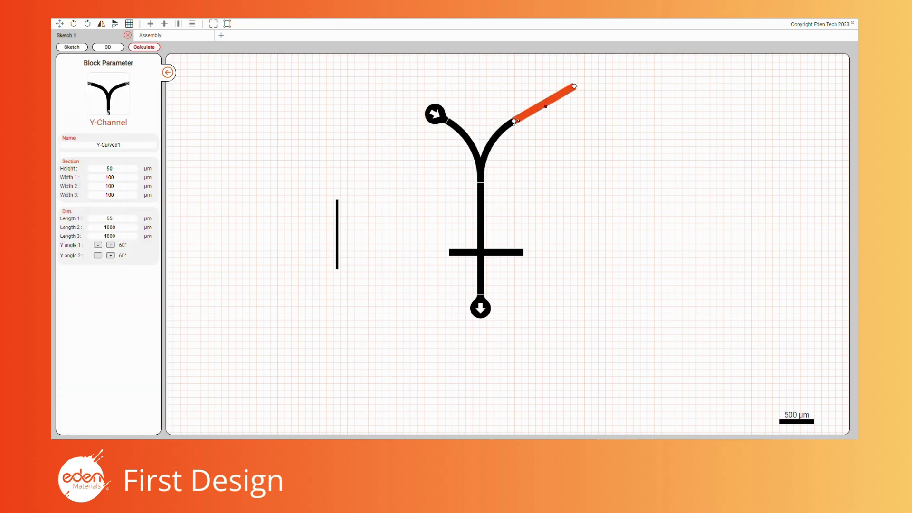
{"action": "left_click", "coordinate": [508, 128], "text": "shift"}
{"action": "left_click", "coordinate": [436, 116], "text": "shift"}
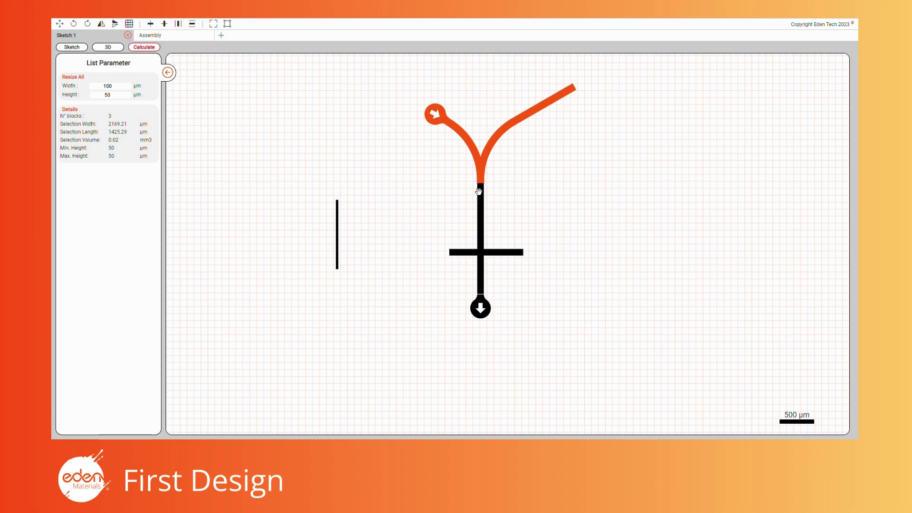
{"action": "left_click", "coordinate": [479, 190], "text": "shift"}
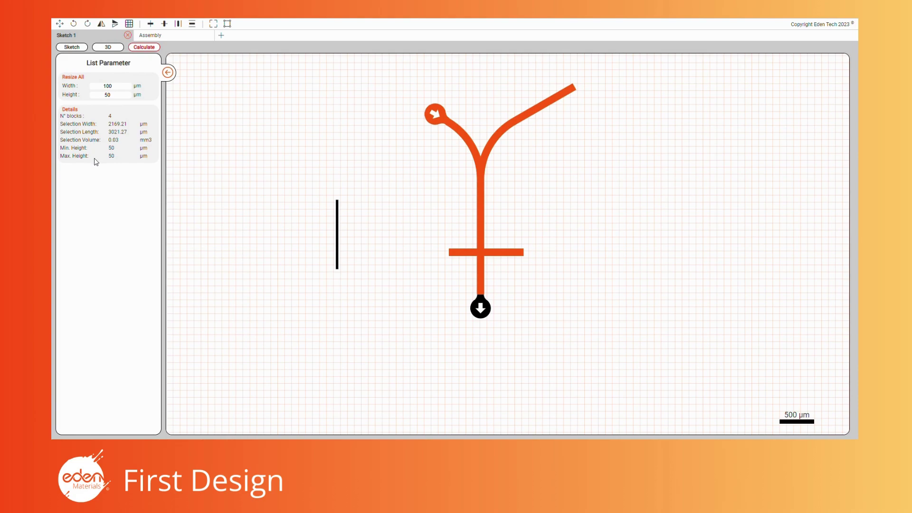
{"action": "left_click", "coordinate": [261, 141]}
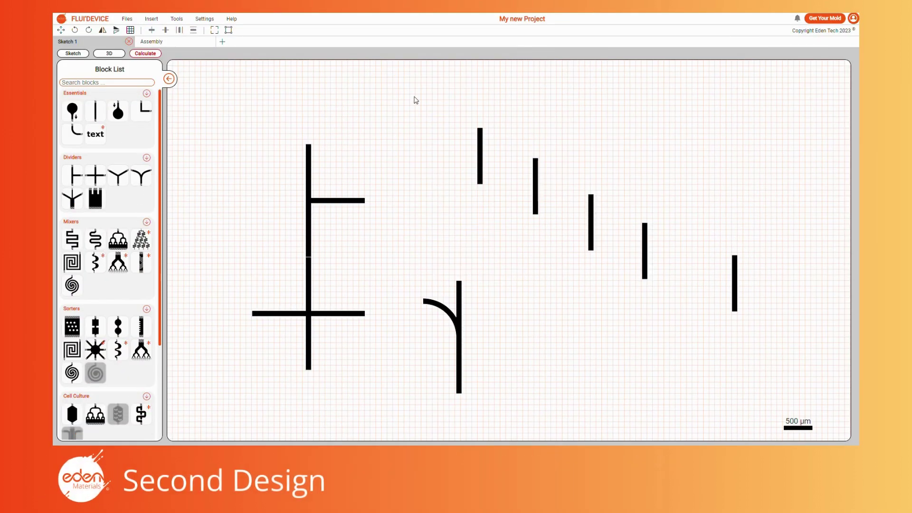
Step: Select and shift the four vertical channels left, trying rotate and mirror but undoing both
{"action": "left_click_drag", "start_coordinate": [414, 100], "coordinate": [689, 266]}
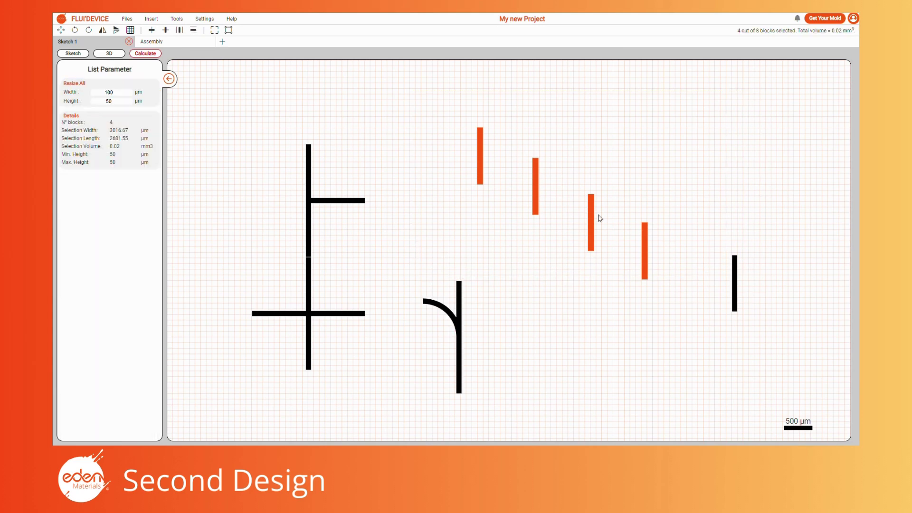
{"action": "left_click_drag", "start_coordinate": [590, 209], "coordinate": [572, 217]}
{"action": "key", "text": "r"}
{"action": "key", "text": "ctrl+z"}
{"action": "left_click", "coordinate": [102, 31]}
{"action": "key", "text": "ctrl+z"}
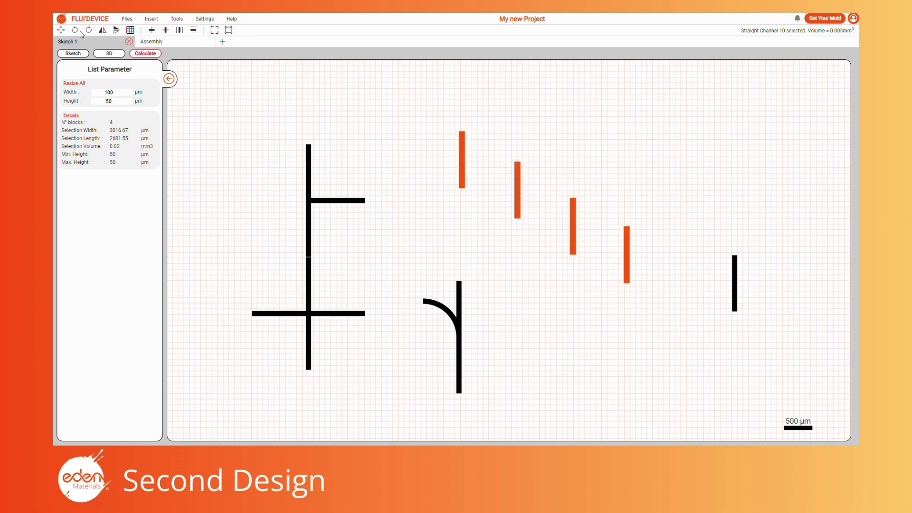
Step: Align the four channels at the same height and distribute them evenly
{"action": "left_click", "coordinate": [153, 32]}
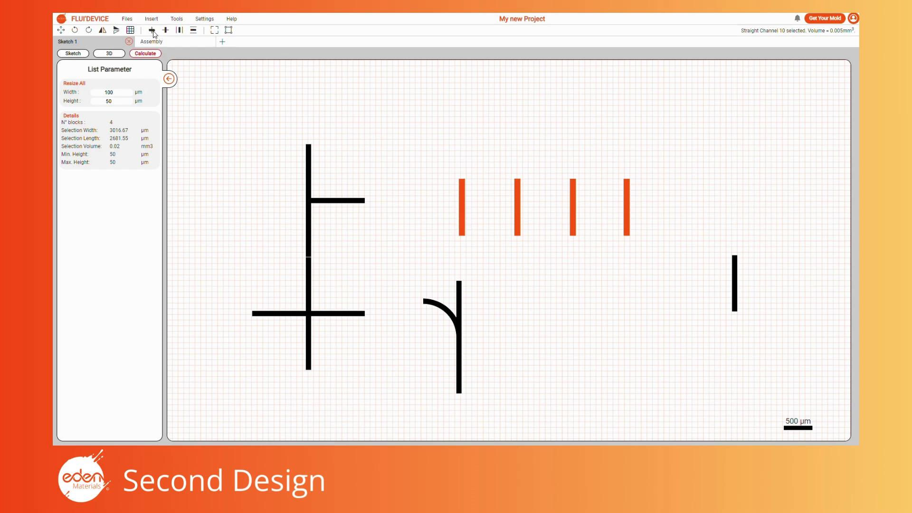
{"action": "left_click", "coordinate": [181, 33]}
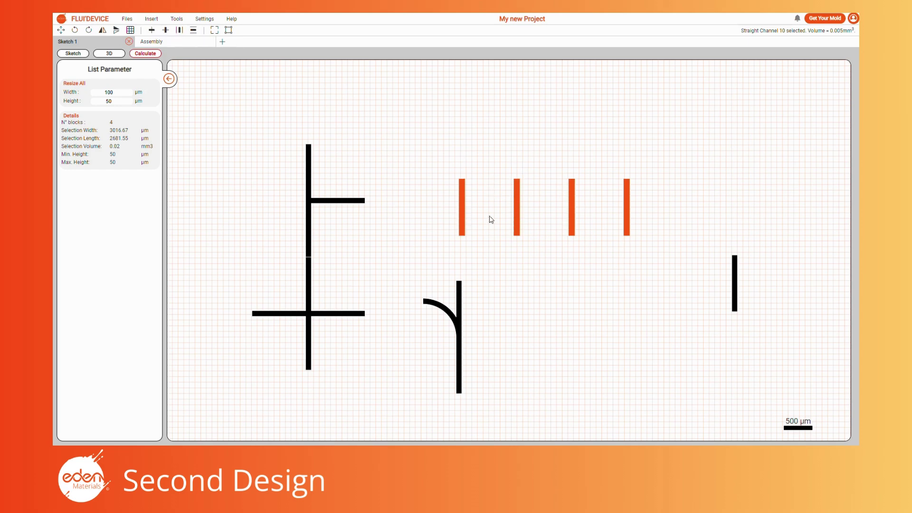
{"action": "left_click_drag", "start_coordinate": [461, 212], "coordinate": [449, 187]}
Step: Drag the row of four channels slightly right into position and deselect them
{"action": "left_click_drag", "start_coordinate": [501, 208], "coordinate": [464, 246]}
{"action": "left_click_drag", "start_coordinate": [519, 248], "coordinate": [589, 232]}
{"action": "left_click", "coordinate": [580, 272]}
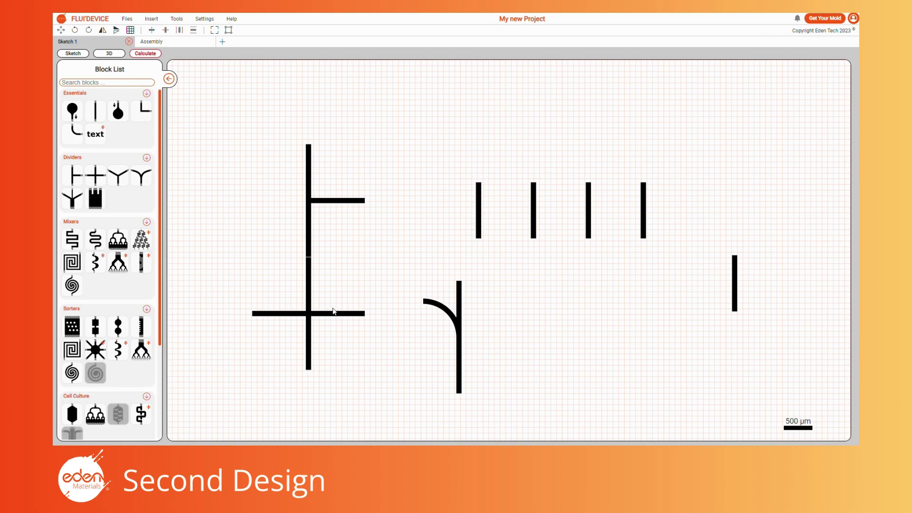
Step: Stretch the cross's arm to the curve, join a straight channel, and bend a curve to the T-branch
{"action": "left_click", "coordinate": [358, 312]}
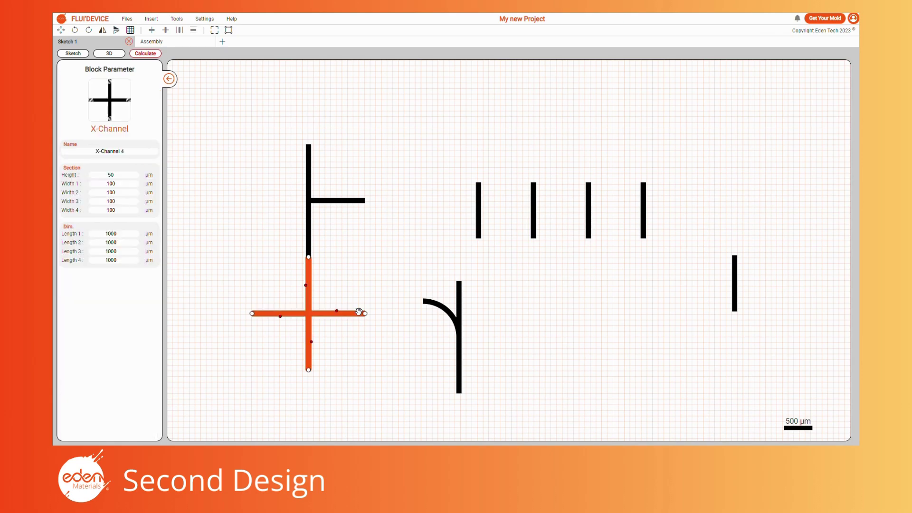
{"action": "left_click_drag", "start_coordinate": [366, 314], "coordinate": [416, 301]}
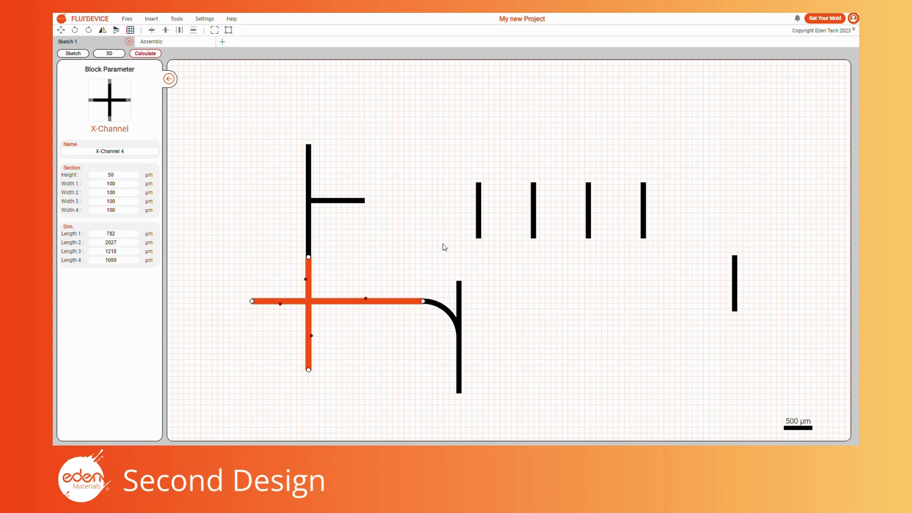
{"action": "left_click", "coordinate": [450, 230]}
{"action": "left_click_drag", "start_coordinate": [479, 218], "coordinate": [460, 252]}
{"action": "left_click", "coordinate": [267, 197]}
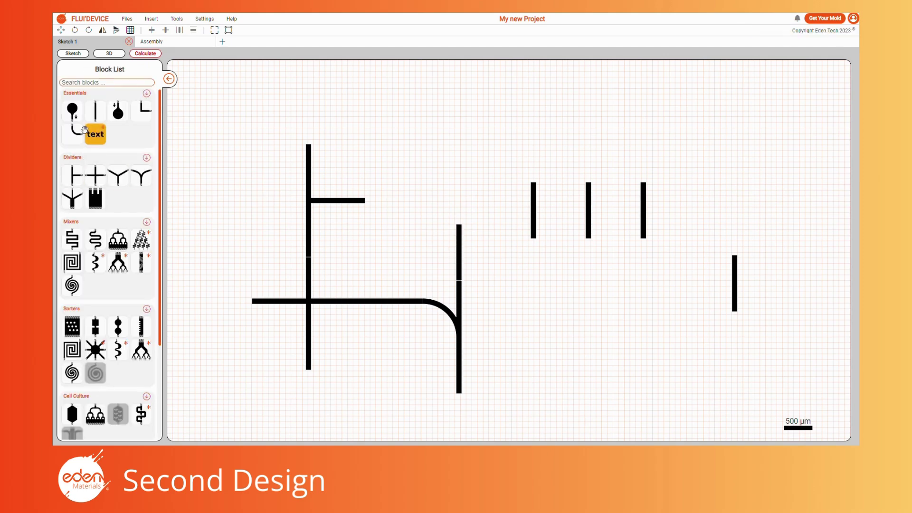
{"action": "left_click_drag", "start_coordinate": [77, 132], "coordinate": [369, 200]}
{"action": "left_click", "coordinate": [391, 175]}
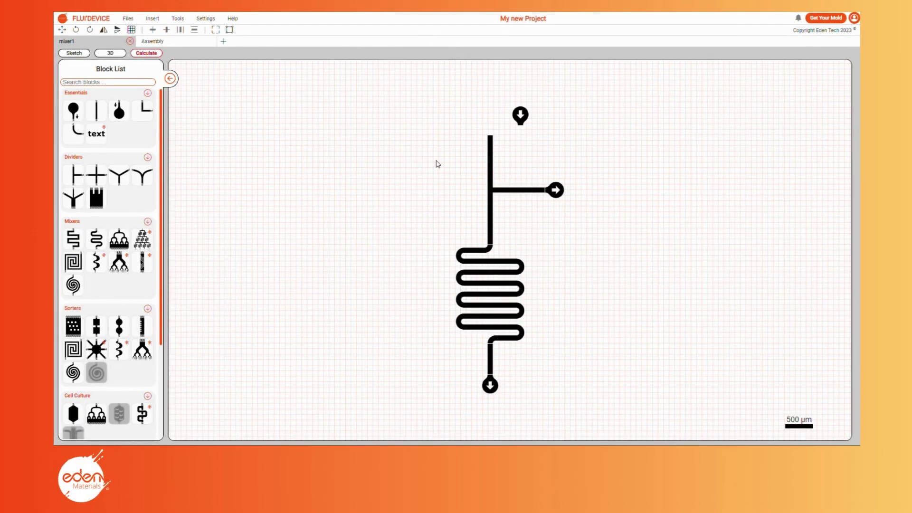
Step: Attach the top inlet to the serpentine channel's top end
{"action": "left_click", "coordinate": [519, 117]}
{"action": "left_click_drag", "start_coordinate": [521, 115], "coordinate": [492, 117]}
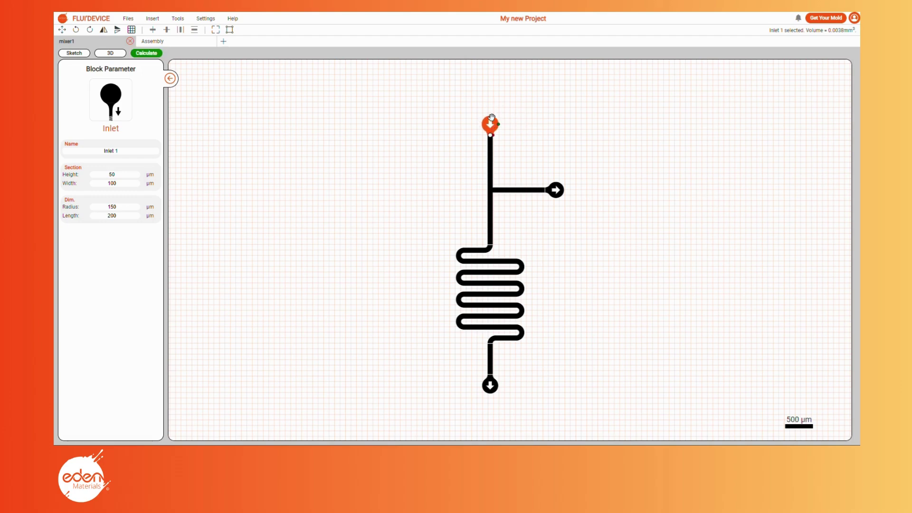
{"action": "left_click", "coordinate": [446, 145]}
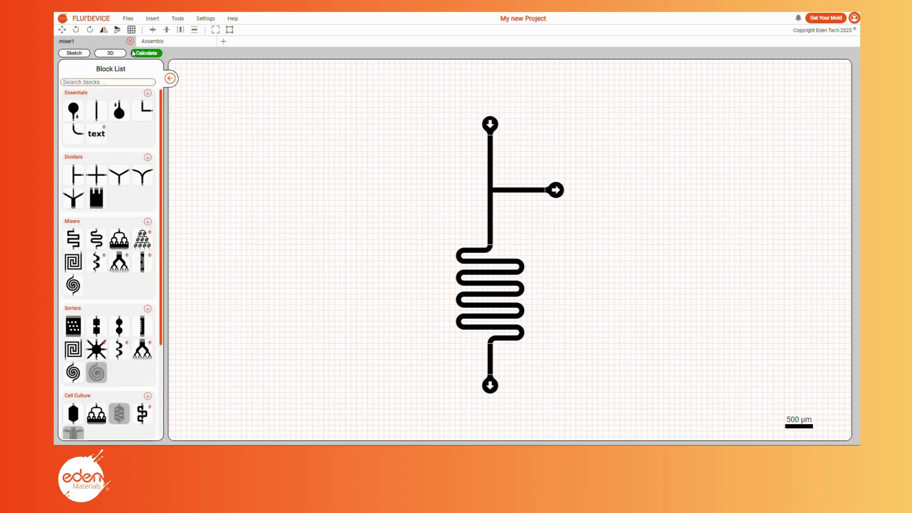
Step: Detach the side outlet to trigger the circuit-not-closed warning, then reconnect it
{"action": "left_click_drag", "start_coordinate": [555, 190], "coordinate": [585, 196]}
{"action": "left_click", "coordinate": [437, 87]}
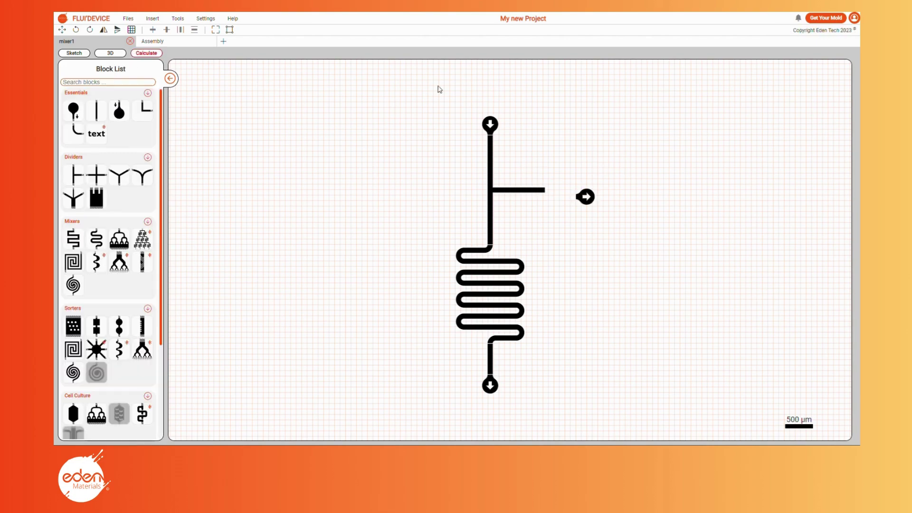
{"action": "left_click", "coordinate": [147, 54]}
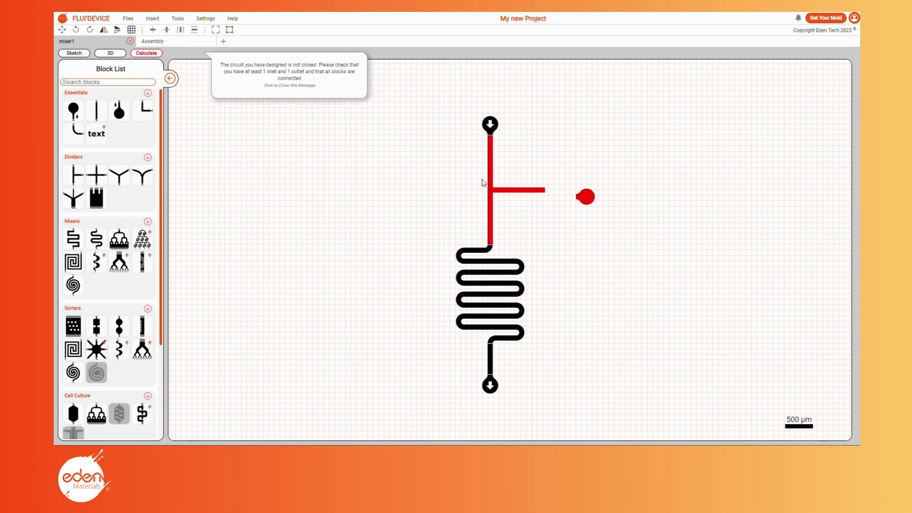
{"action": "left_click_drag", "start_coordinate": [584, 196], "coordinate": [569, 192]}
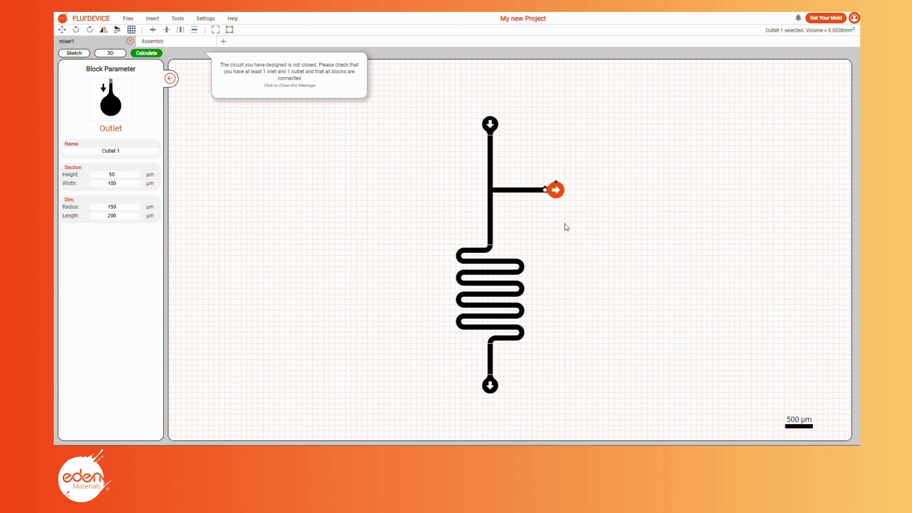
{"action": "left_click", "coordinate": [339, 95]}
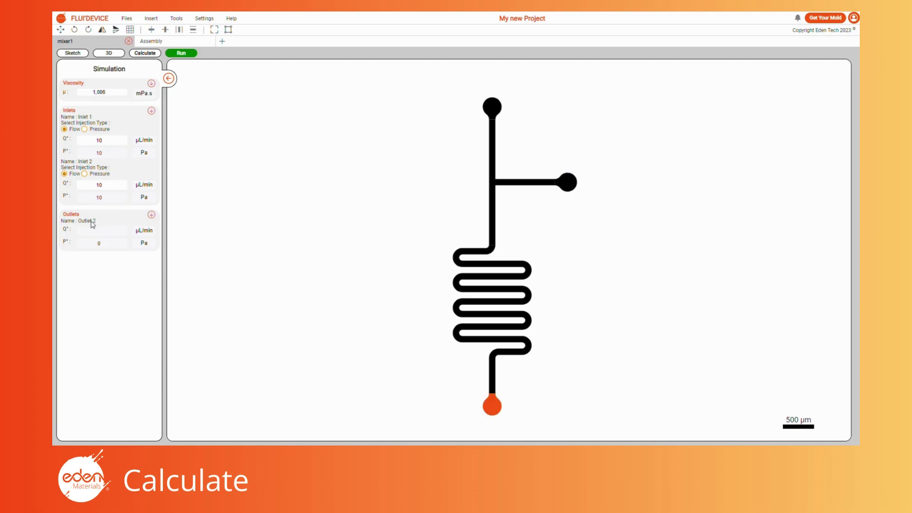
Step: Keep Inlet 1 on flow injection and set its flow rate to 20 µL/min
{"action": "left_click", "coordinate": [85, 129]}
{"action": "left_click", "coordinate": [64, 129]}
{"action": "left_click", "coordinate": [108, 141]}
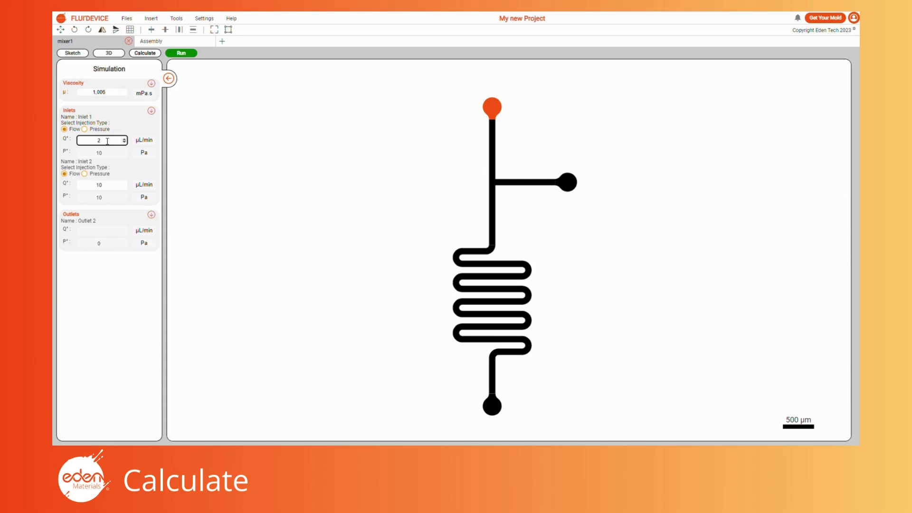
{"action": "type", "text": "20"}
{"action": "key", "text": "Return"}
Step: Run the simulation, then change Inlet 1's flow to 25 µL/min and recompute
{"action": "left_click", "coordinate": [186, 54]}
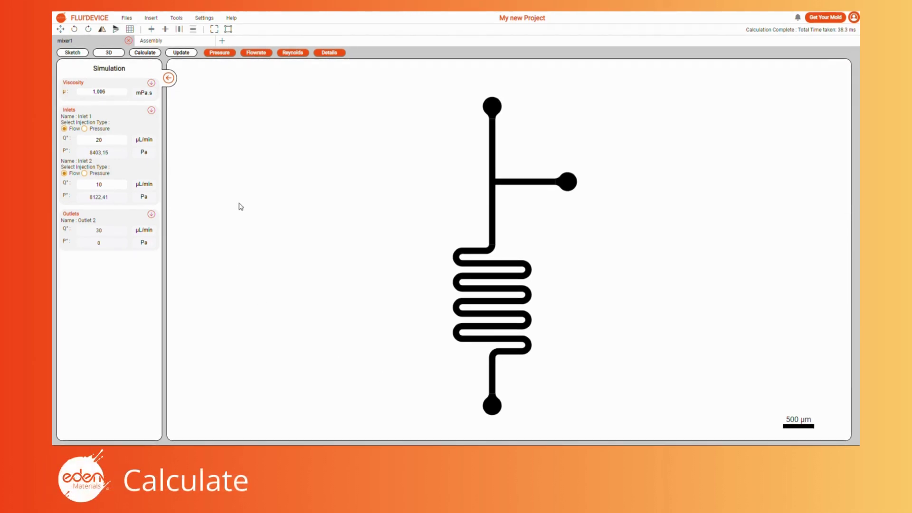
{"action": "left_click", "coordinate": [106, 140]}
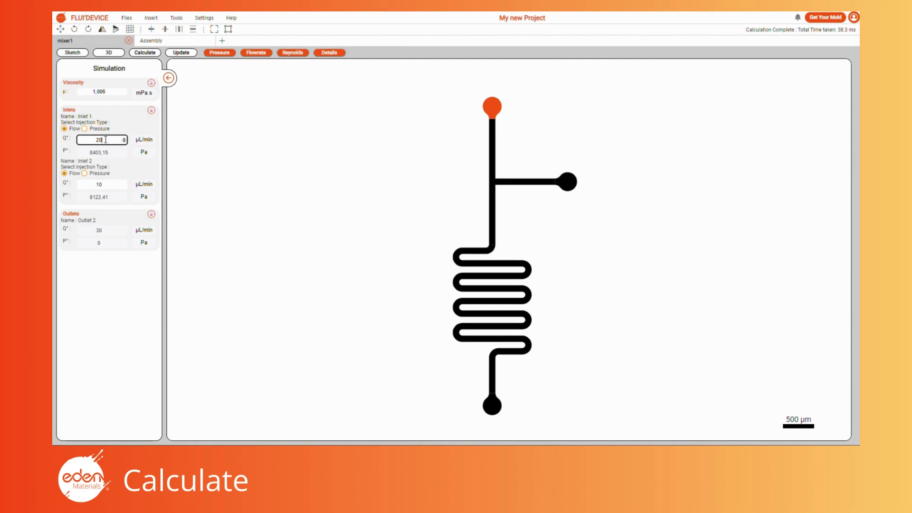
{"action": "key", "text": "Return"}
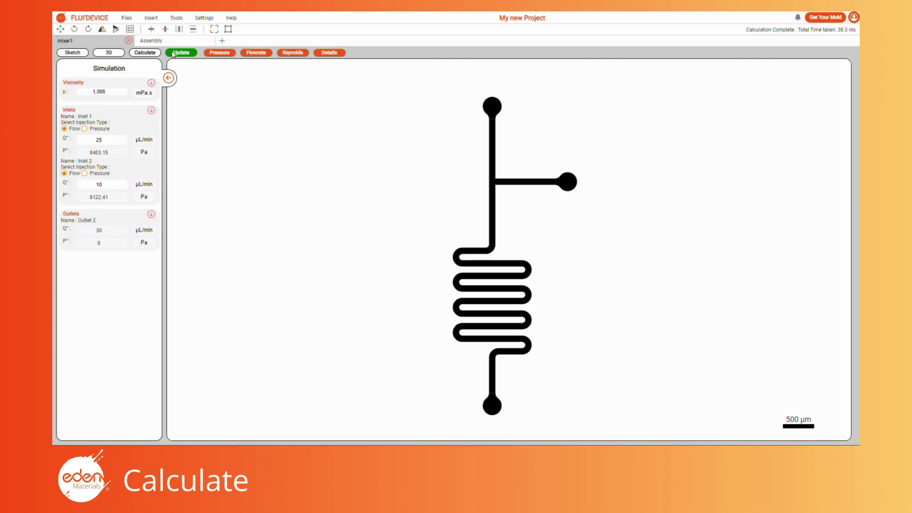
{"action": "left_click", "coordinate": [188, 52]}
Step: Check the updated block values, then open mixer1's detailed results table
{"action": "mouse_move", "coordinate": [493, 108]}
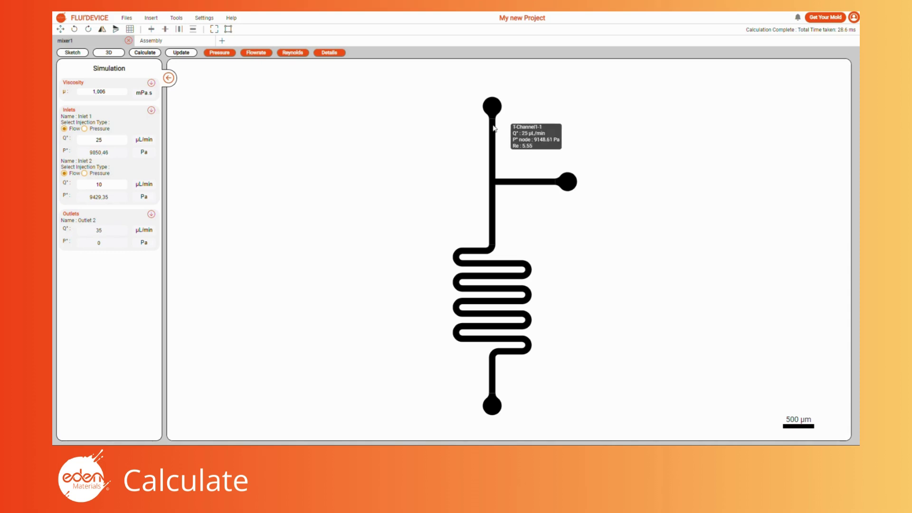
{"action": "mouse_move", "coordinate": [506, 186]}
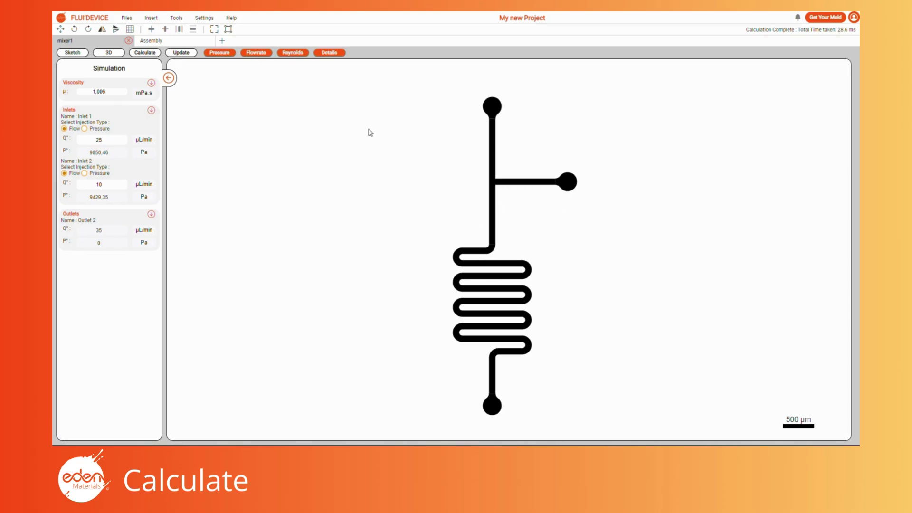
{"action": "left_click", "coordinate": [327, 53]}
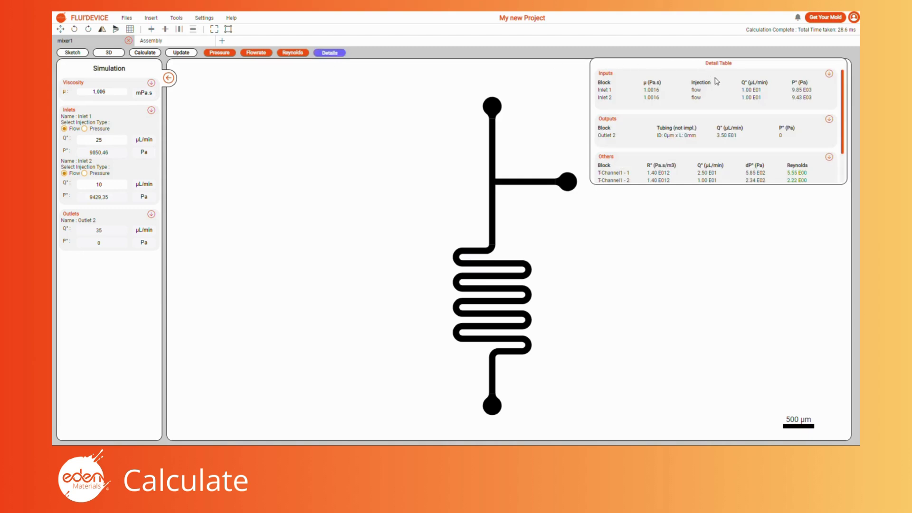
Step: Scroll through the per-channel resistance, pressure drop and Reynolds values, then close the table
{"action": "scroll", "coordinate": [715, 79], "scroll_direction": "down", "scroll_amount": 3}
{"action": "scroll", "coordinate": [713, 88], "scroll_direction": "up", "scroll_amount": 3}
{"action": "scroll", "coordinate": [712, 91], "scroll_direction": "down", "scroll_amount": 3}
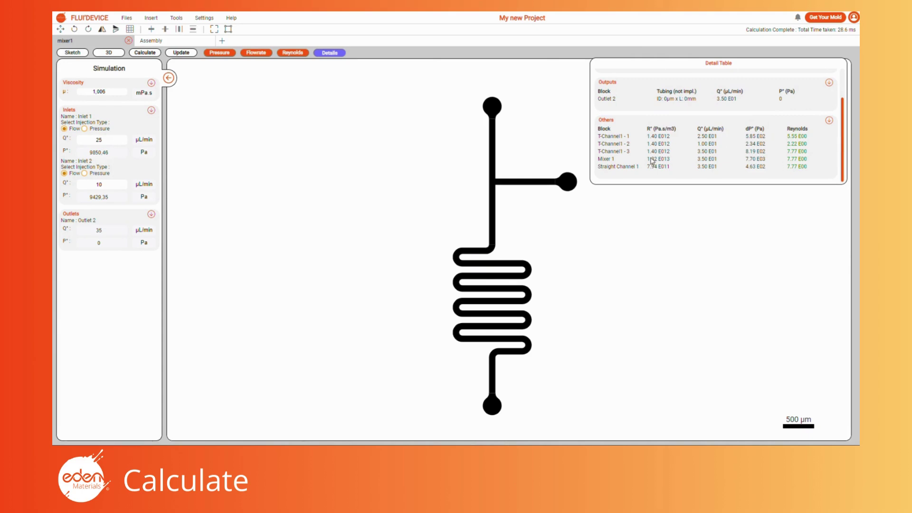
{"action": "scroll", "coordinate": [651, 157], "scroll_direction": "up", "scroll_amount": 3}
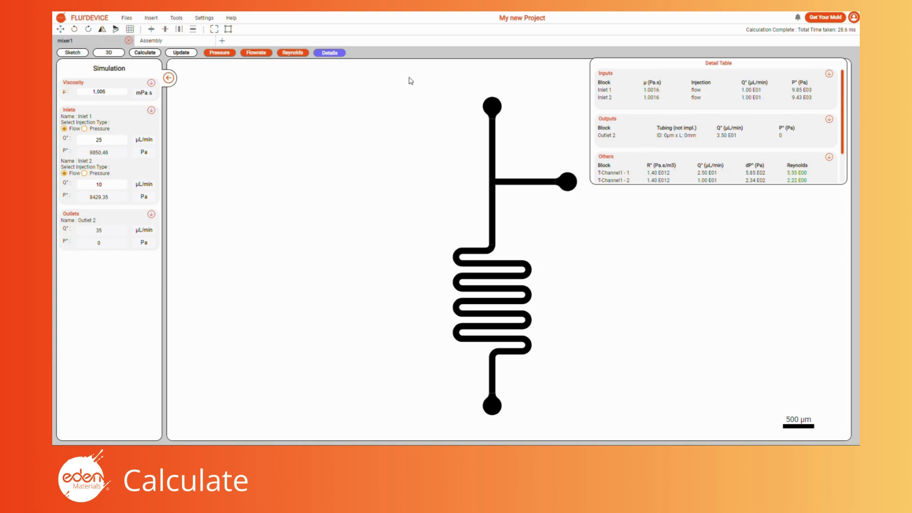
{"action": "left_click", "coordinate": [334, 55]}
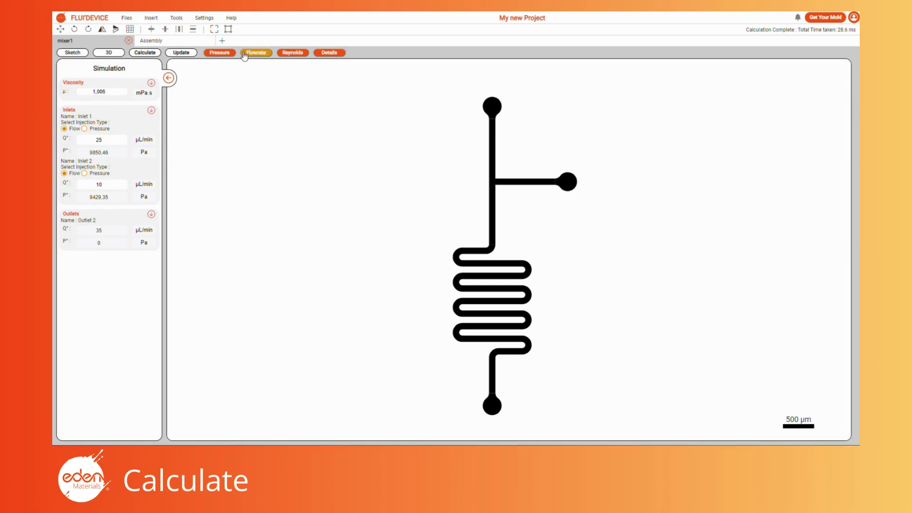
{"action": "left_click", "coordinate": [228, 56]}
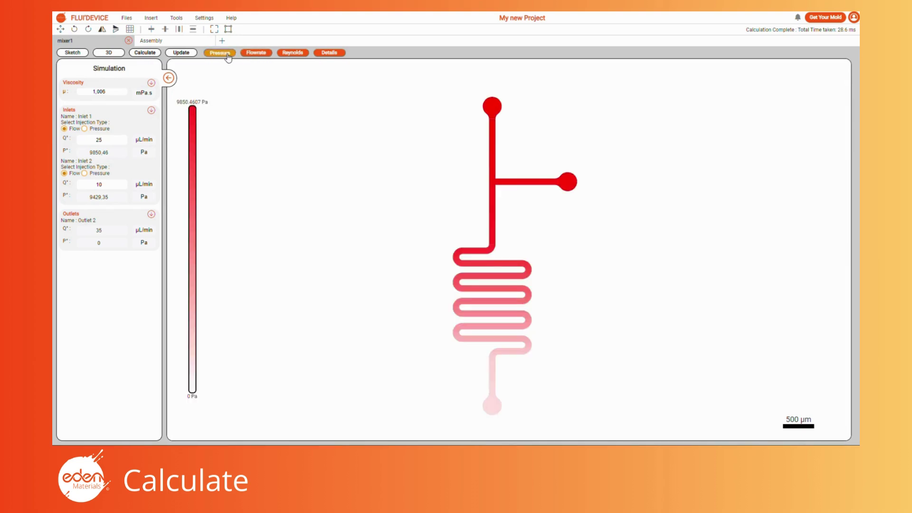
{"action": "left_click", "coordinate": [257, 53]}
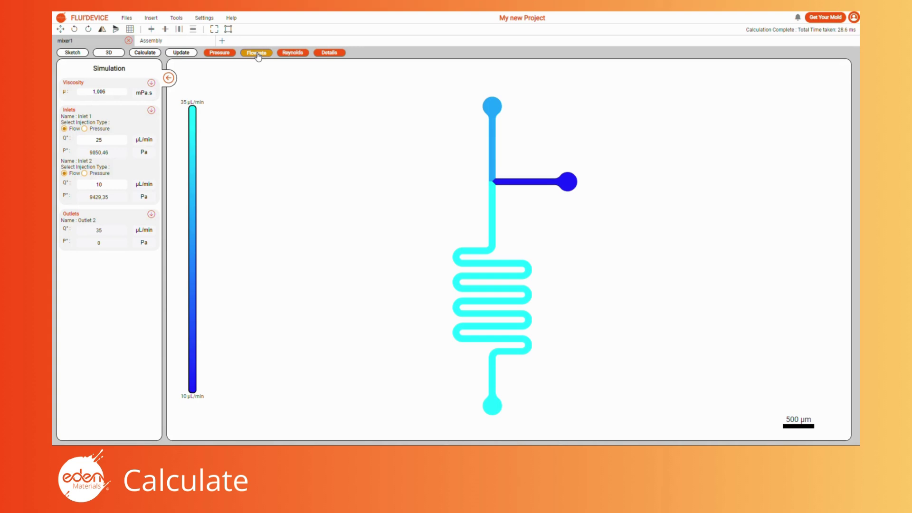
{"action": "left_click", "coordinate": [306, 55]}
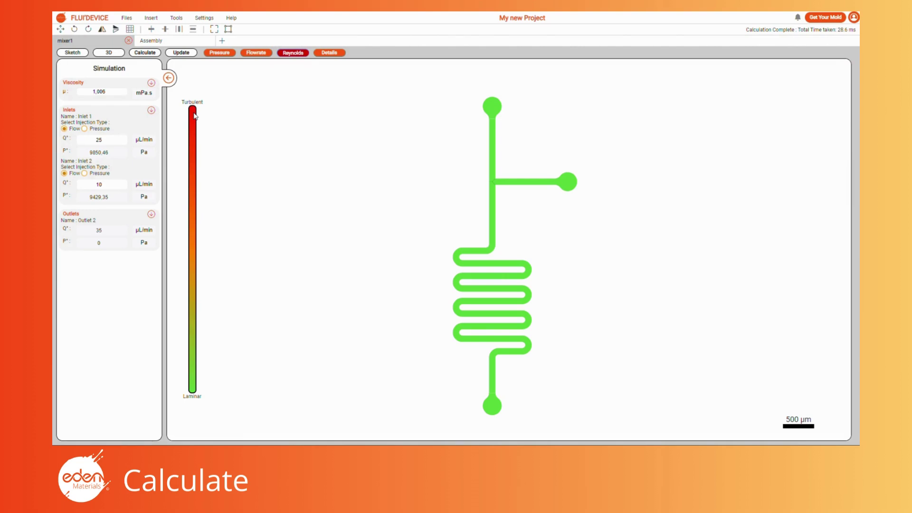
{"action": "left_click", "coordinate": [292, 55]}
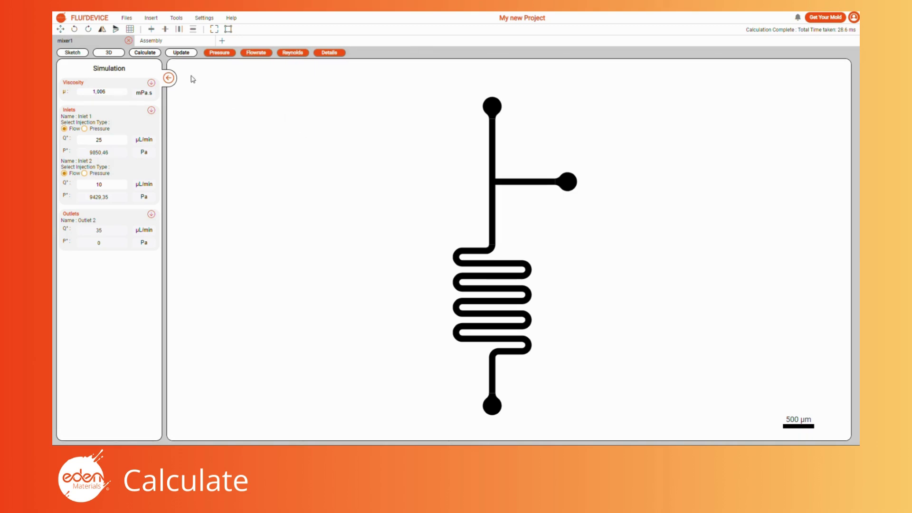
{"action": "left_click", "coordinate": [79, 53]}
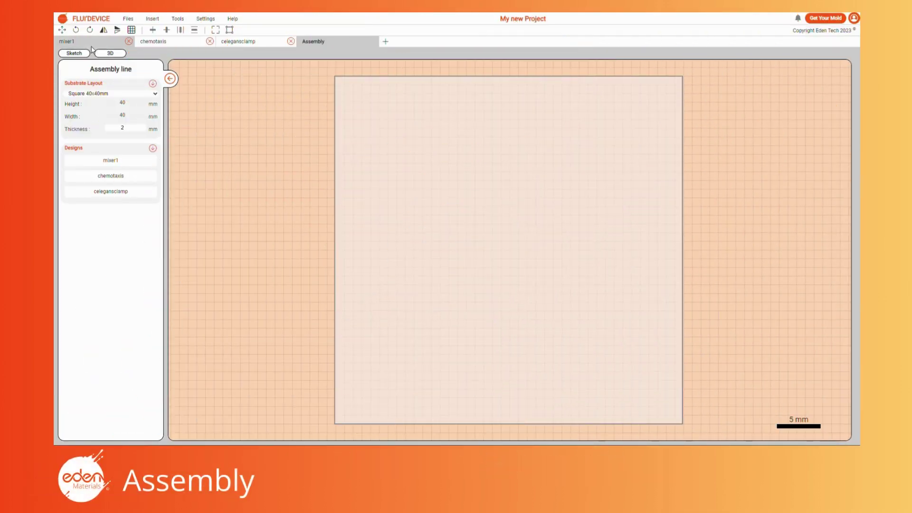
Step: Look through the mixer1, chemotaxis and celegansclamp designs, then bring up the 40x40 mm Assembly substrate
{"action": "left_click", "coordinate": [88, 43]}
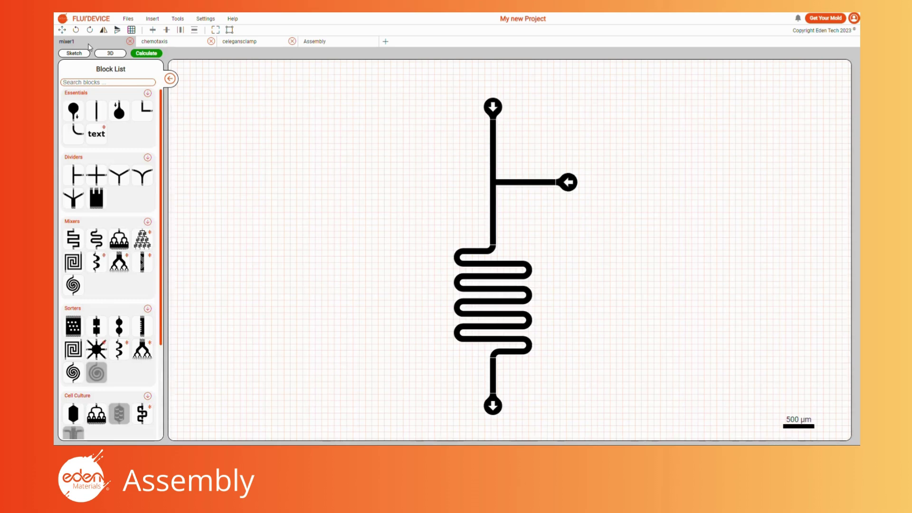
{"action": "left_click", "coordinate": [184, 42]}
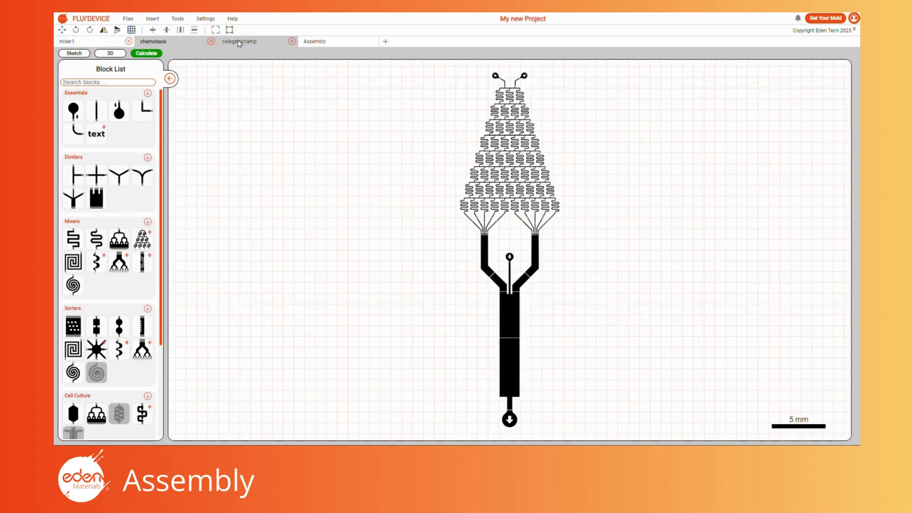
{"action": "left_click", "coordinate": [268, 39]}
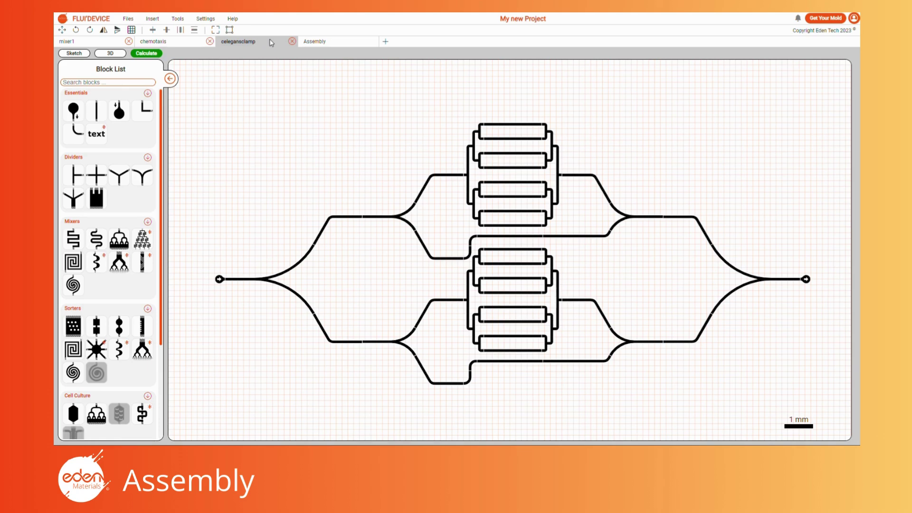
{"action": "left_click", "coordinate": [334, 40]}
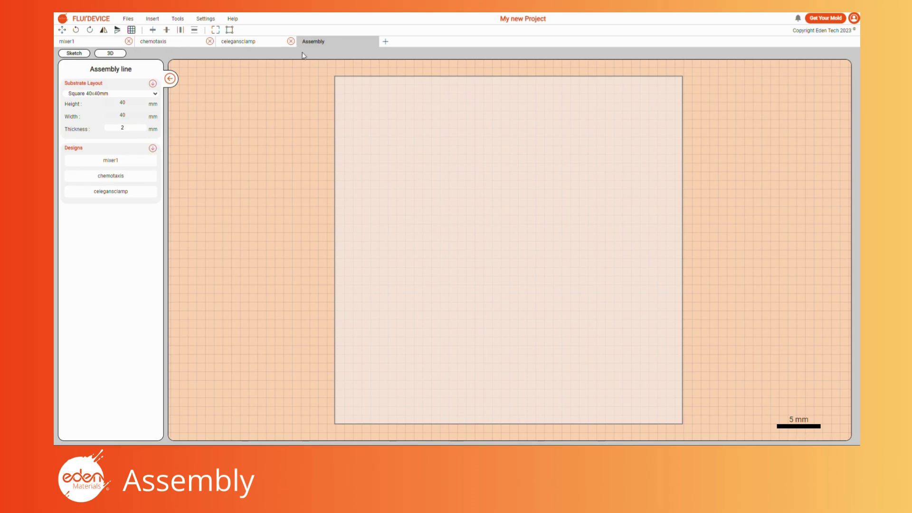
{"action": "scroll", "coordinate": [424, 198], "scroll_direction": "down", "scroll_amount": 1}
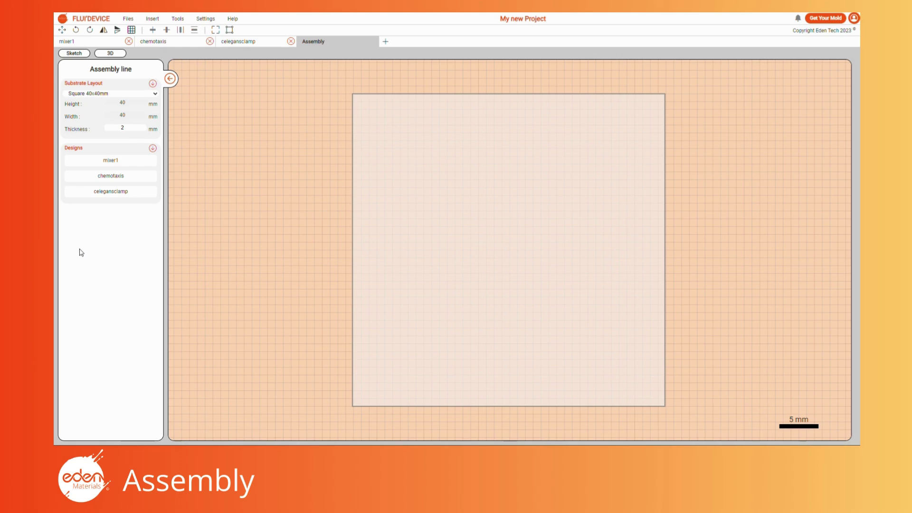
{"action": "left_click", "coordinate": [141, 94]}
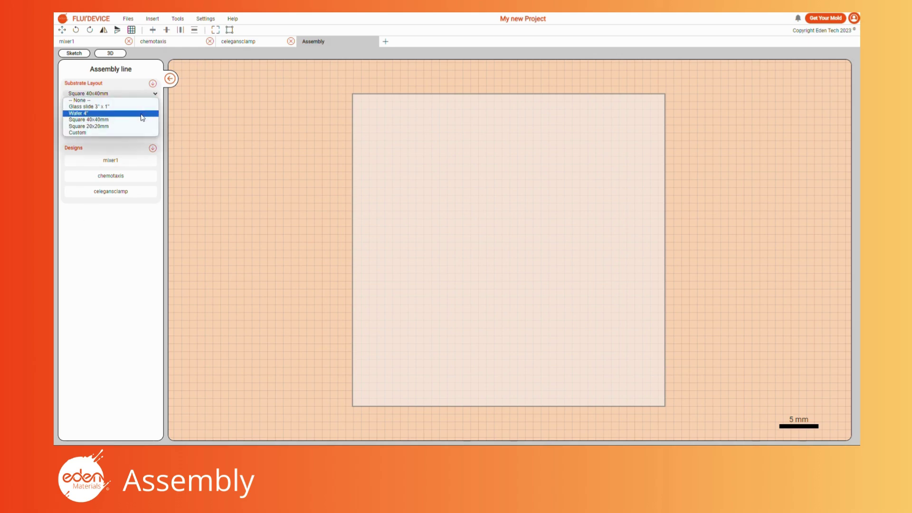
{"action": "left_click", "coordinate": [141, 106]}
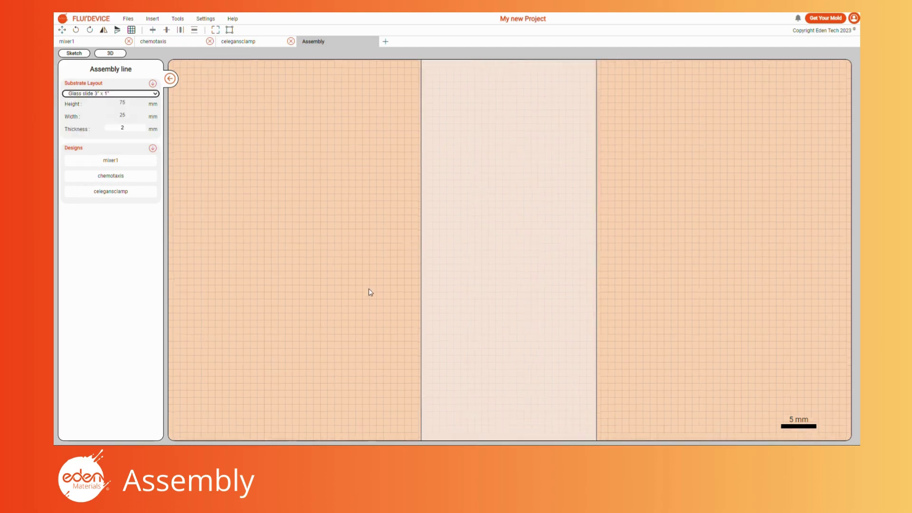
{"action": "left_click", "coordinate": [138, 94]}
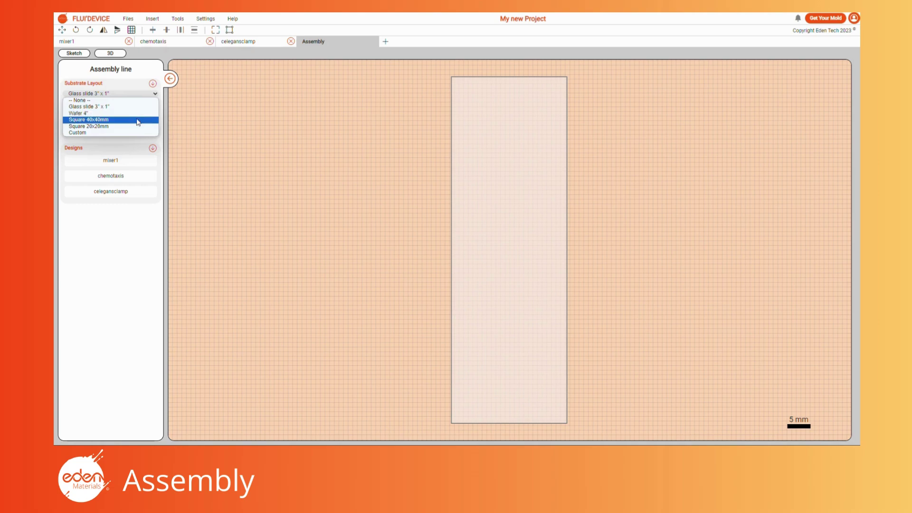
{"action": "left_click", "coordinate": [138, 114]}
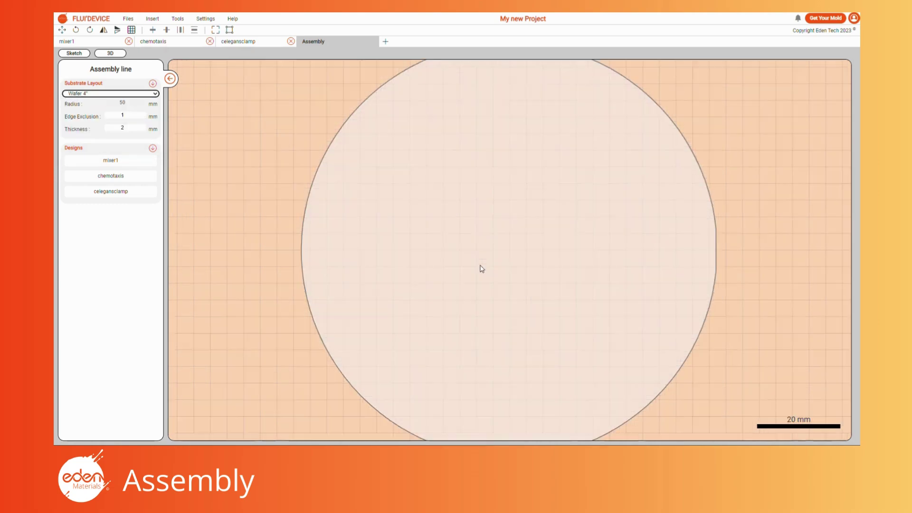
{"action": "left_click", "coordinate": [138, 94]}
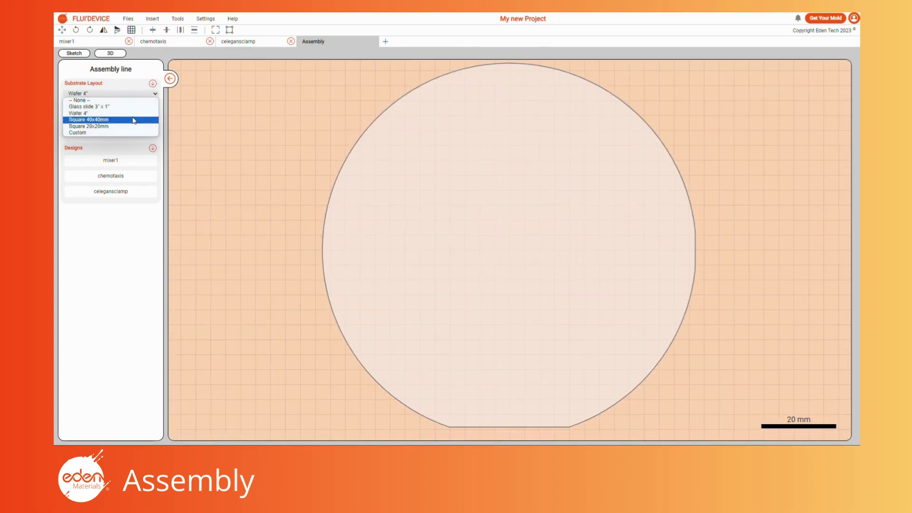
{"action": "left_click", "coordinate": [135, 119]}
{"action": "scroll", "coordinate": [503, 260], "scroll_direction": "up", "scroll_amount": 3}
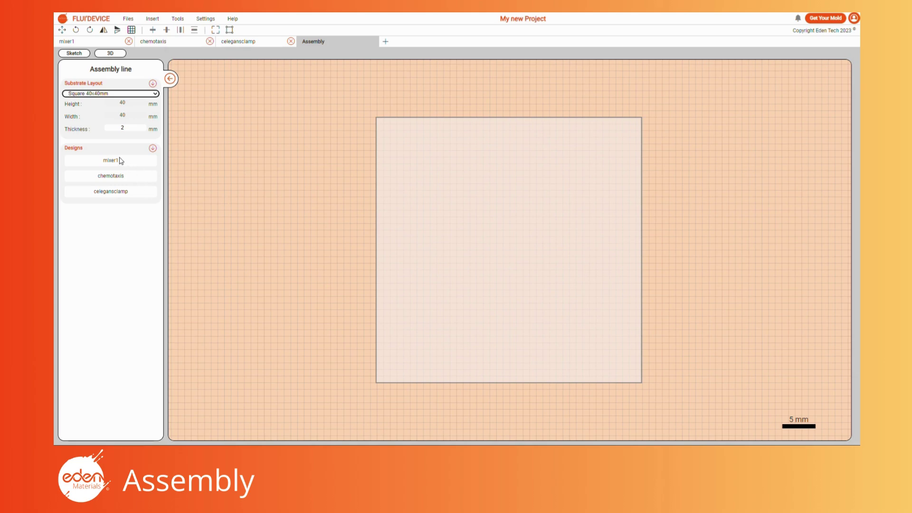
Step: Place the chemotaxis, mixer1 and celegansclamp designs onto the square substrate
{"action": "left_click_drag", "start_coordinate": [120, 179], "coordinate": [412, 170]}
{"action": "left_click_drag", "start_coordinate": [110, 160], "coordinate": [471, 157]}
{"action": "left_click_drag", "start_coordinate": [149, 186], "coordinate": [562, 283]}
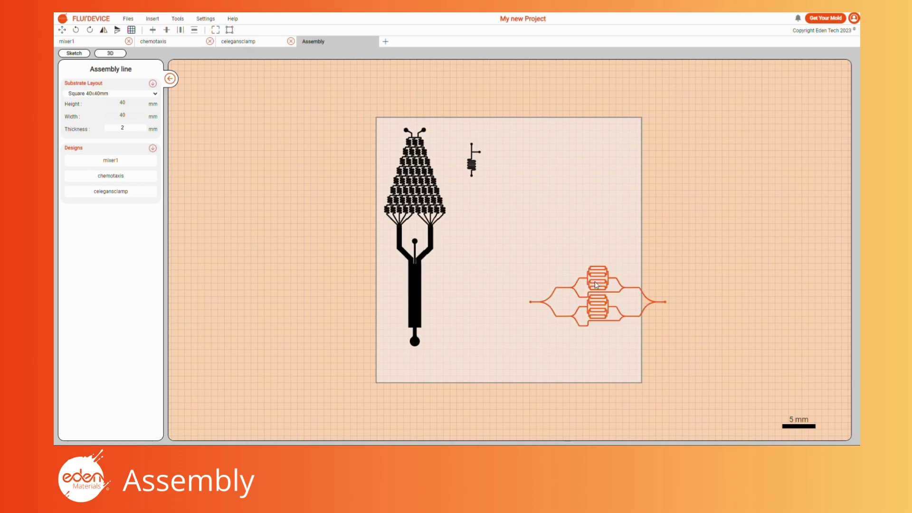
Step: Rotate the clamp designs upright by 90°, shift them left and align them to the same height
{"action": "left_click_drag", "start_coordinate": [595, 285], "coordinate": [539, 271]}
{"action": "key", "text": "r"}
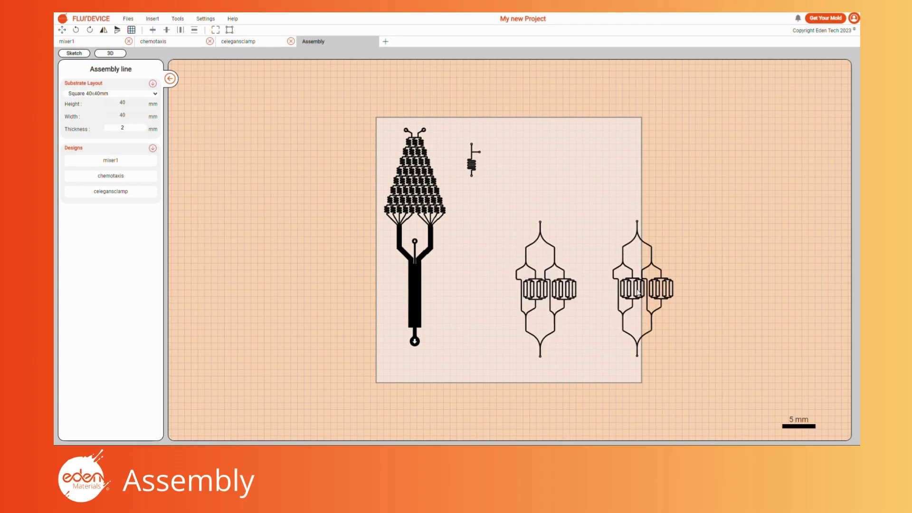
{"action": "left_click_drag", "start_coordinate": [640, 291], "coordinate": [602, 291]}
{"action": "left_click_drag", "start_coordinate": [471, 198], "coordinate": [683, 389]}
{"action": "left_click_drag", "start_coordinate": [554, 284], "coordinate": [496, 281]}
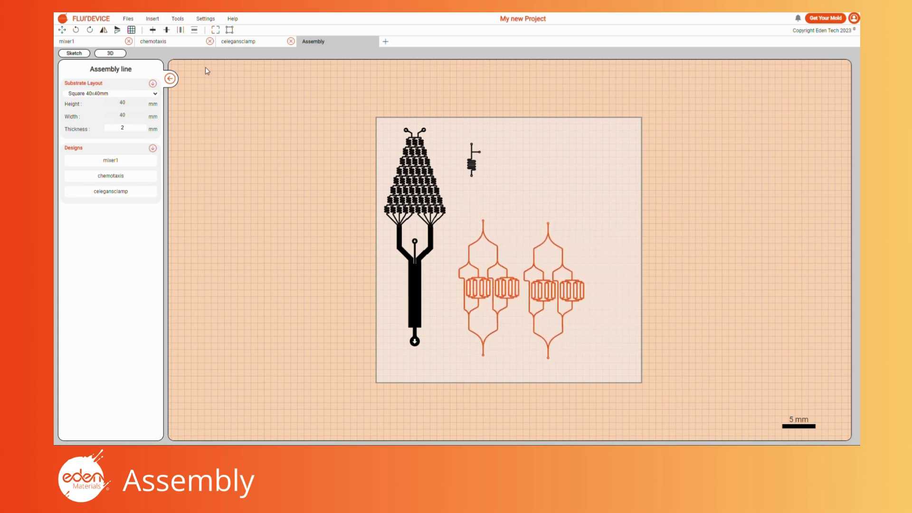
{"action": "left_click", "coordinate": [153, 30]}
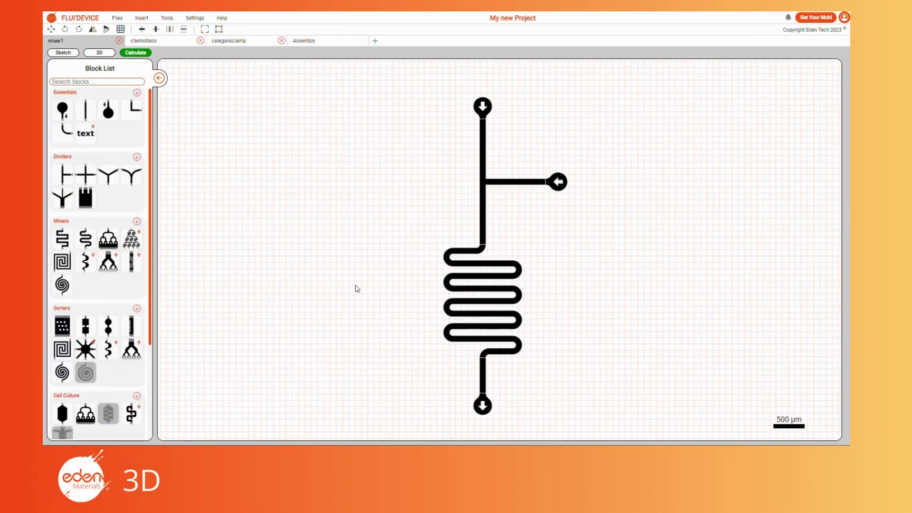
Step: View the serpentine mixer in 3D from tilted angles, refit it, then return to the Assembly layout
{"action": "left_click", "coordinate": [99, 52]}
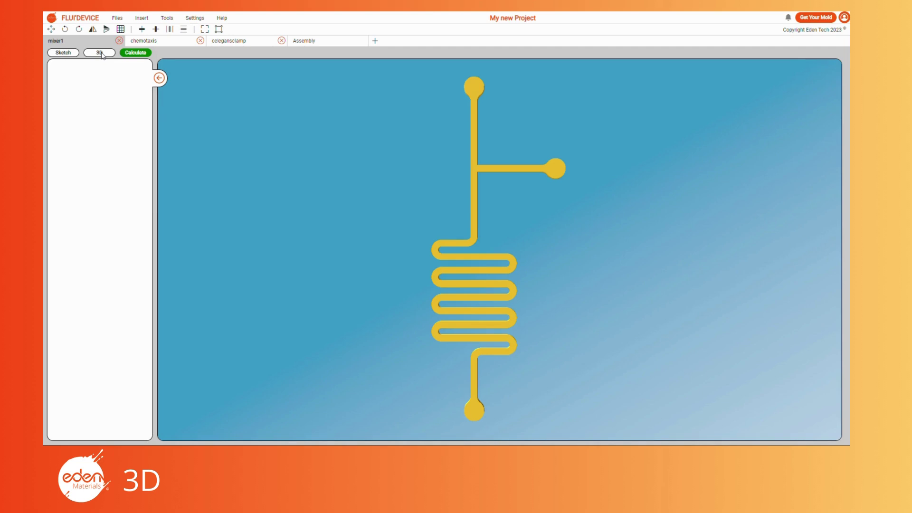
{"action": "left_click_drag", "start_coordinate": [427, 374], "coordinate": [454, 335]}
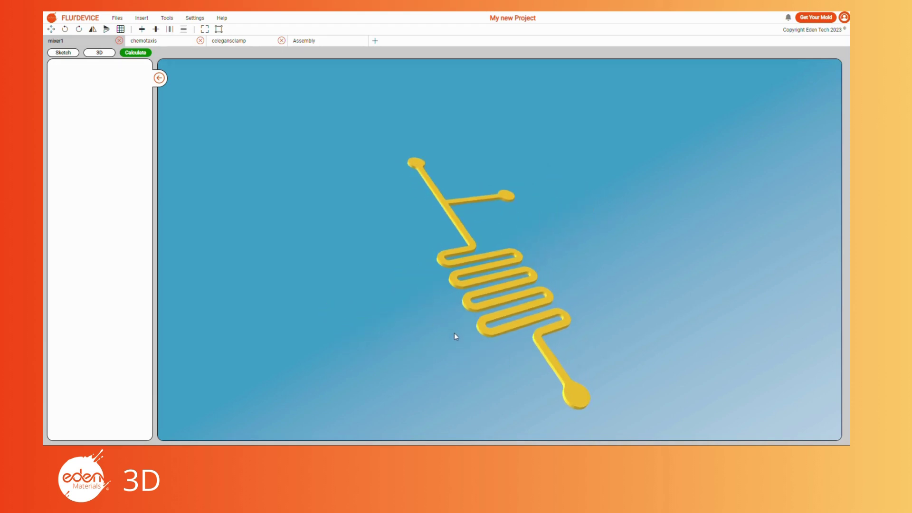
{"action": "scroll", "coordinate": [454, 333], "scroll_direction": "up", "scroll_amount": 3}
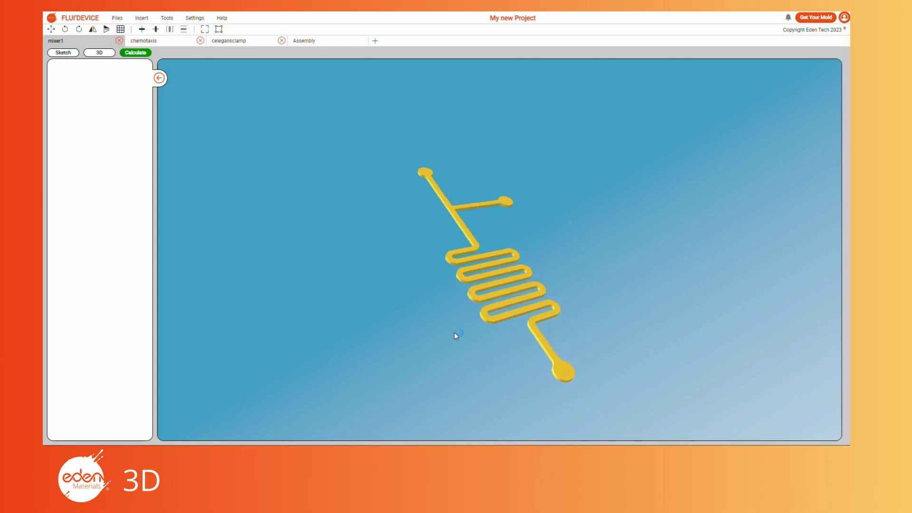
{"action": "scroll", "coordinate": [455, 306], "scroll_direction": "down", "scroll_amount": 3}
{"action": "mouse_move", "coordinate": [470, 348]}
{"action": "left_mouse_down"}
{"action": "mouse_move", "coordinate": [463, 329]}
{"action": "mouse_move", "coordinate": [508, 316]}
{"action": "mouse_move", "coordinate": [472, 326]}
{"action": "mouse_move", "coordinate": [471, 346]}
{"action": "left_mouse_up"}
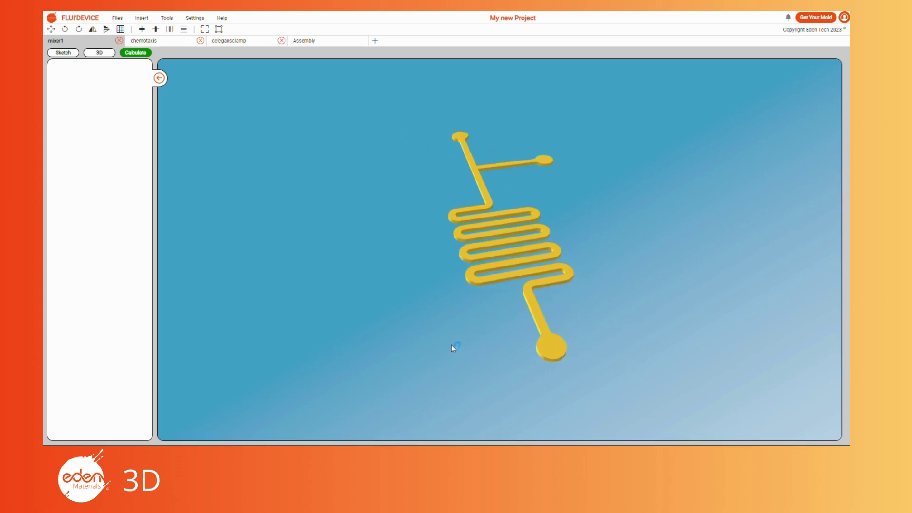
{"action": "left_click", "coordinate": [205, 31]}
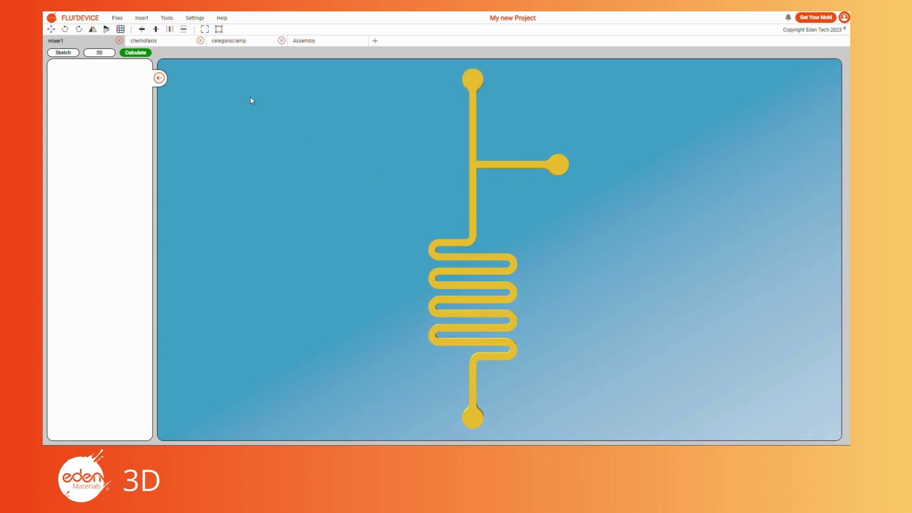
{"action": "left_click", "coordinate": [315, 43]}
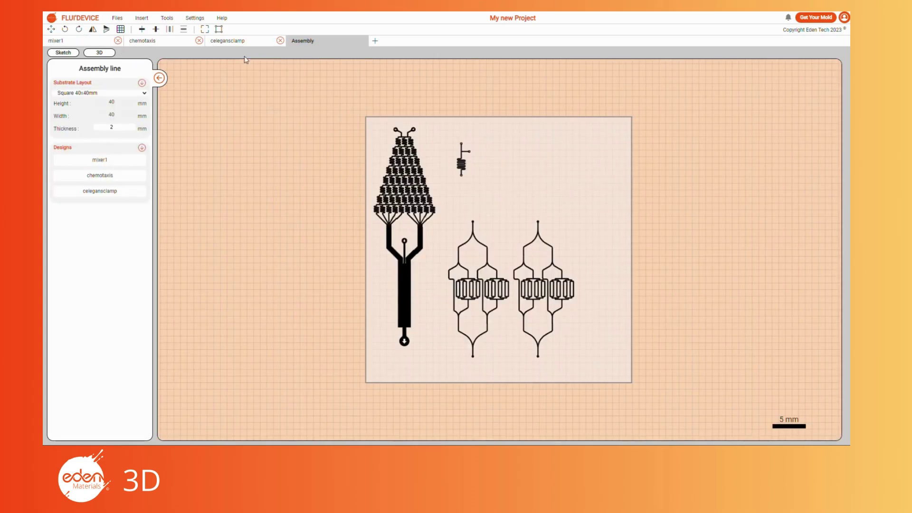
Step: Show the assembly in 3D, tilting toward the raised channels and fitting the whole plate
{"action": "left_click", "coordinate": [101, 53]}
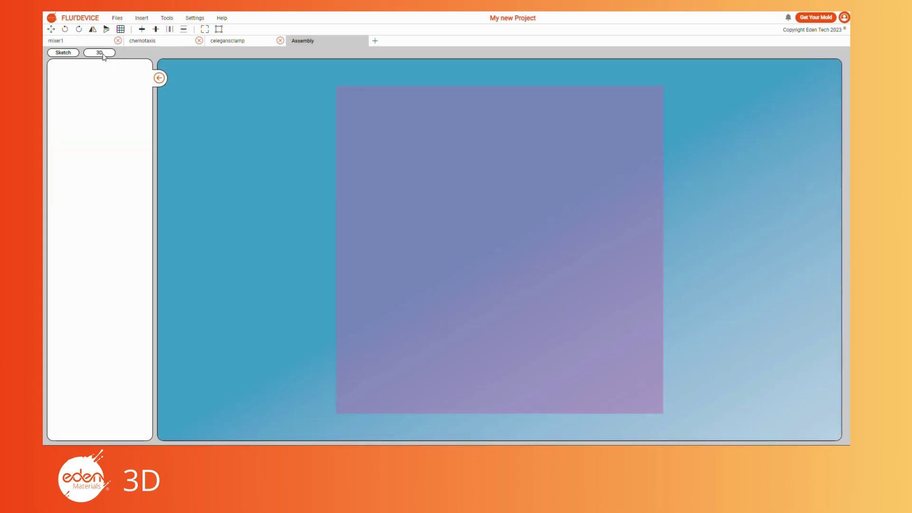
{"action": "left_click_drag", "start_coordinate": [464, 339], "coordinate": [469, 304]}
{"action": "left_click_drag", "start_coordinate": [494, 342], "coordinate": [500, 276]}
{"action": "left_click", "coordinate": [218, 29]}
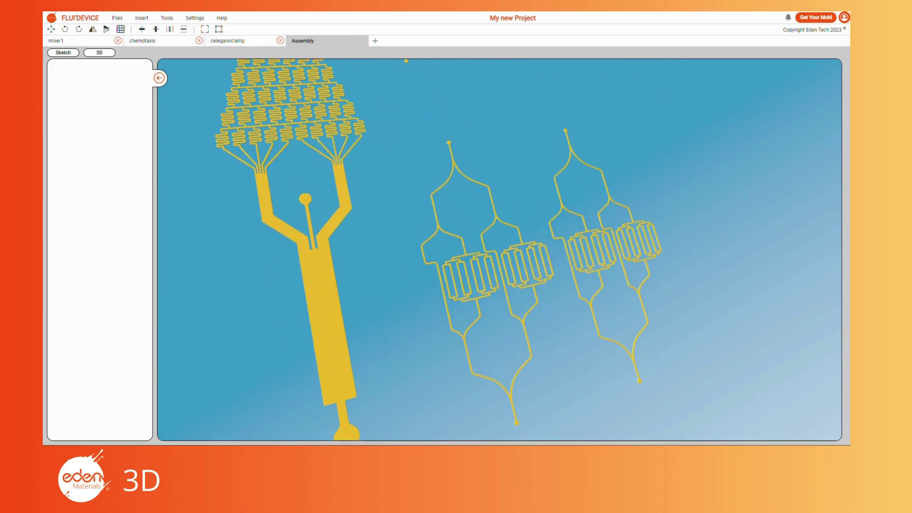
Step: Reset the plate to a flat front view, then orbit it into a tilted perspective
{"action": "left_click", "coordinate": [207, 29]}
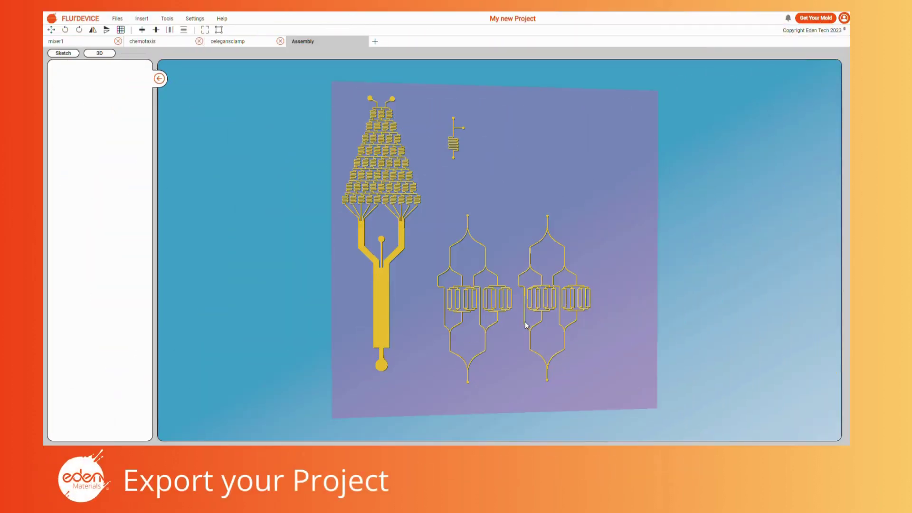
{"action": "mouse_move", "coordinate": [489, 331]}
{"action": "left_mouse_down"}
{"action": "mouse_move", "coordinate": [557, 257]}
{"action": "mouse_move", "coordinate": [529, 285]}
{"action": "mouse_move", "coordinate": [525, 249]}
{"action": "mouse_move", "coordinate": [492, 330]}
{"action": "left_mouse_up"}
{"action": "scroll", "coordinate": [492, 329], "scroll_direction": "up", "scroll_amount": 10}
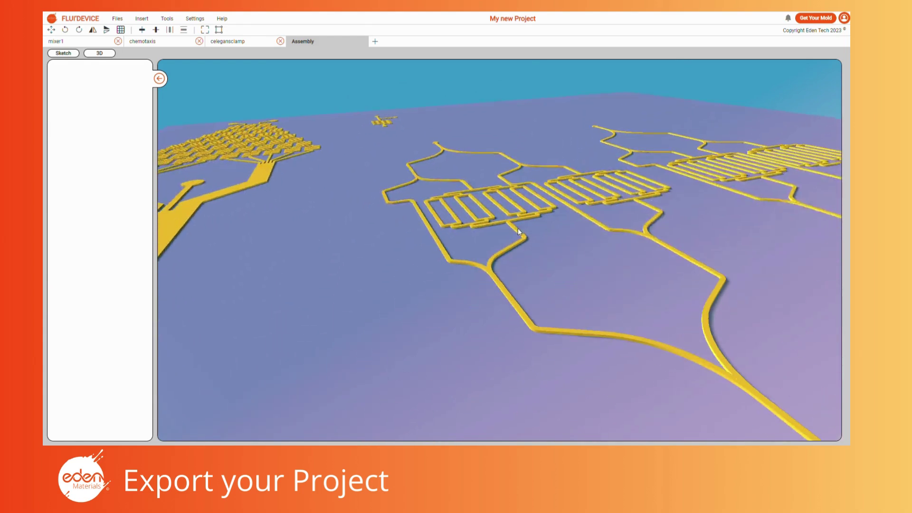
{"action": "scroll", "coordinate": [442, 250], "scroll_direction": "down", "scroll_amount": 5}
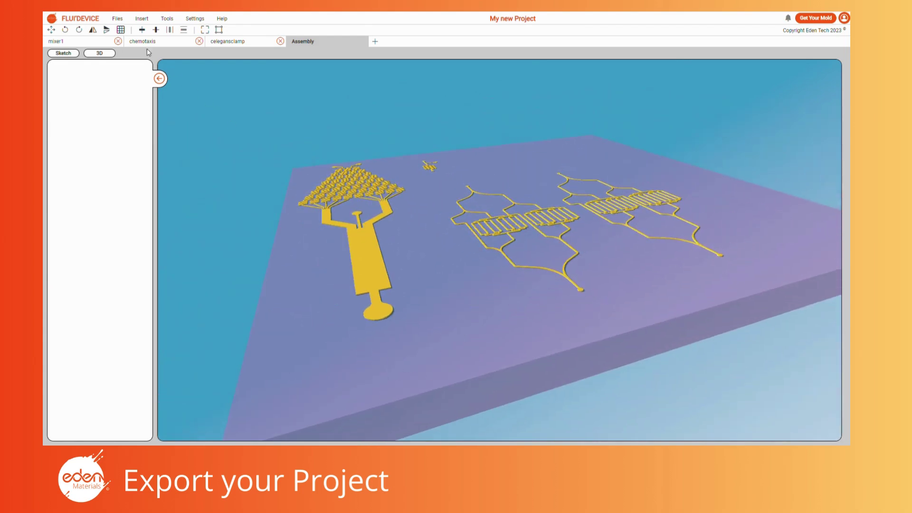
{"action": "left_click", "coordinate": [117, 18]}
Step: Export the assembly as a CAD File (.STL) with the substrate included
{"action": "mouse_move", "coordinate": [145, 66]}
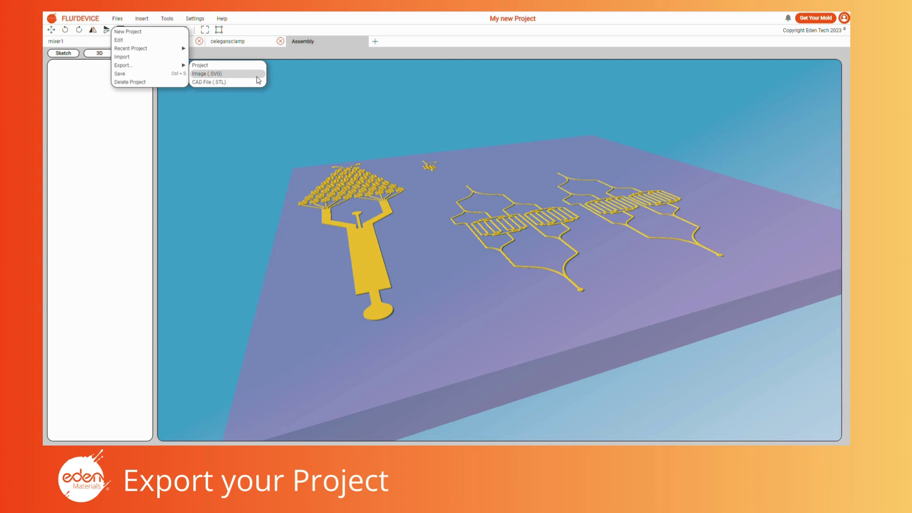
{"action": "left_click", "coordinate": [256, 83]}
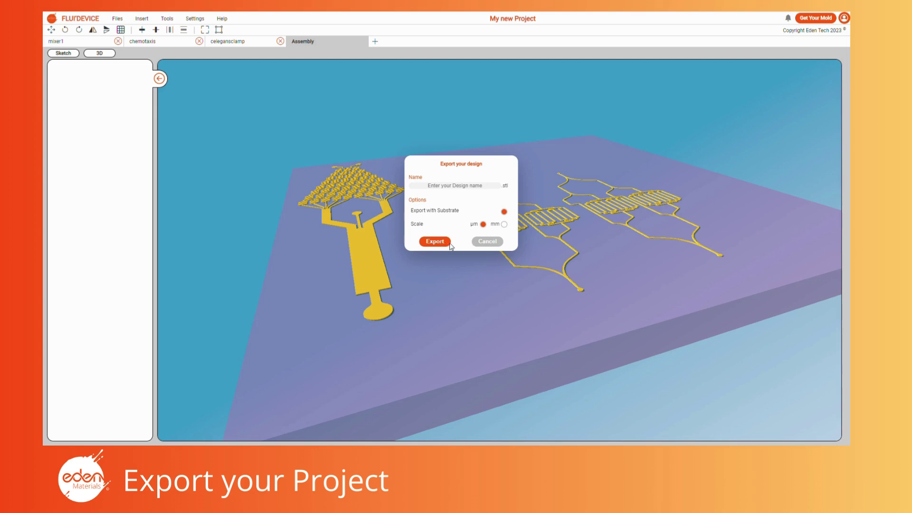
{"action": "left_click", "coordinate": [486, 242]}
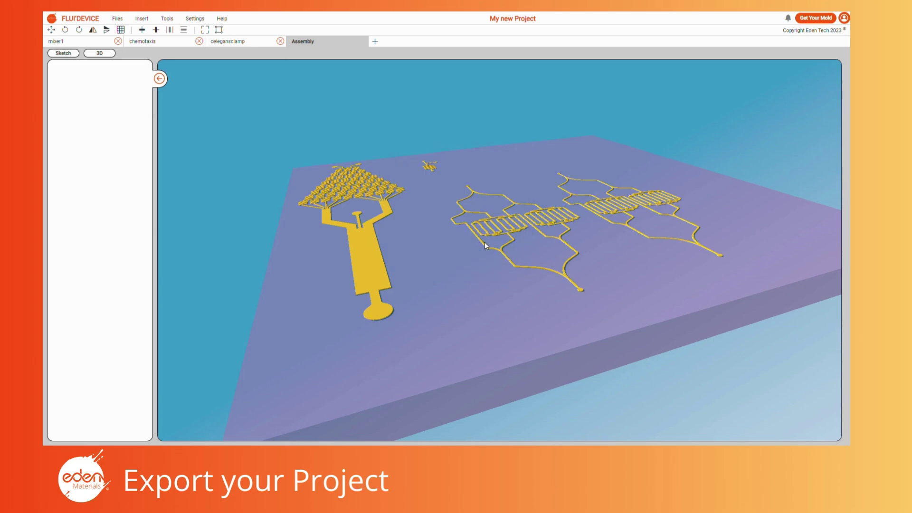